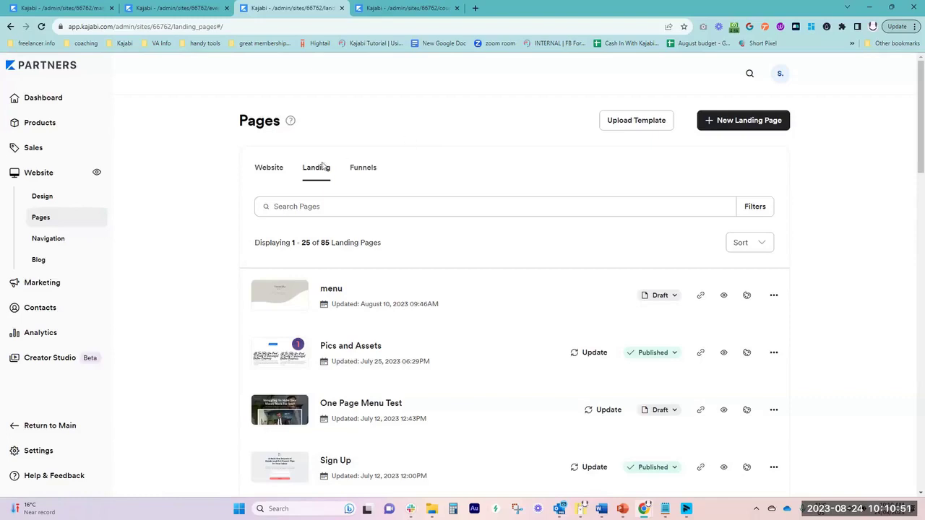
Step: Start a new landing page and expand the Sales category to show all its templates
left_click(728, 128)
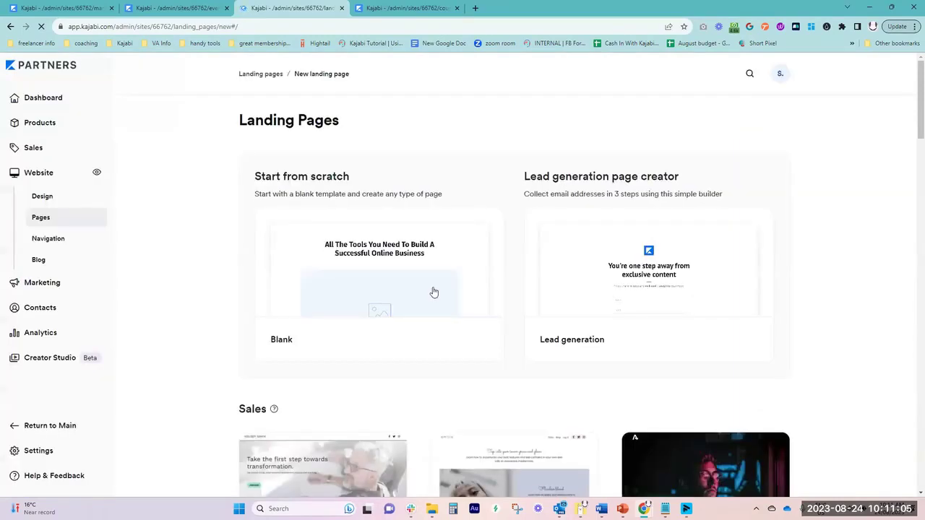
scroll(373, 297, "down", 1)
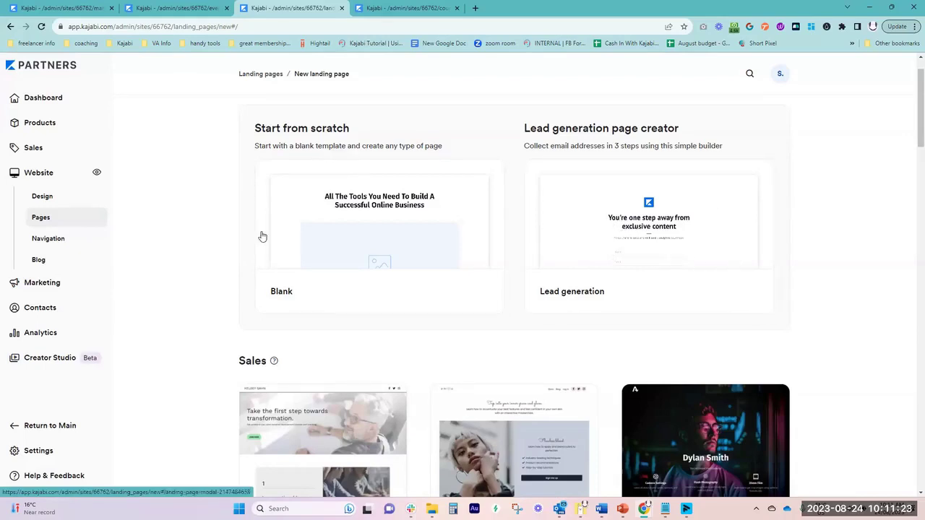
scroll(165, 341, "down", 2)
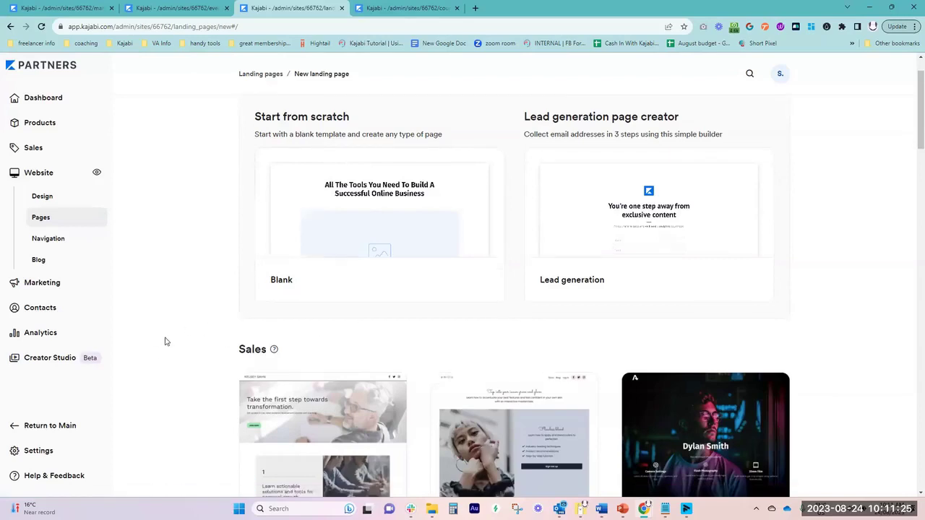
scroll(451, 445, "up", 1)
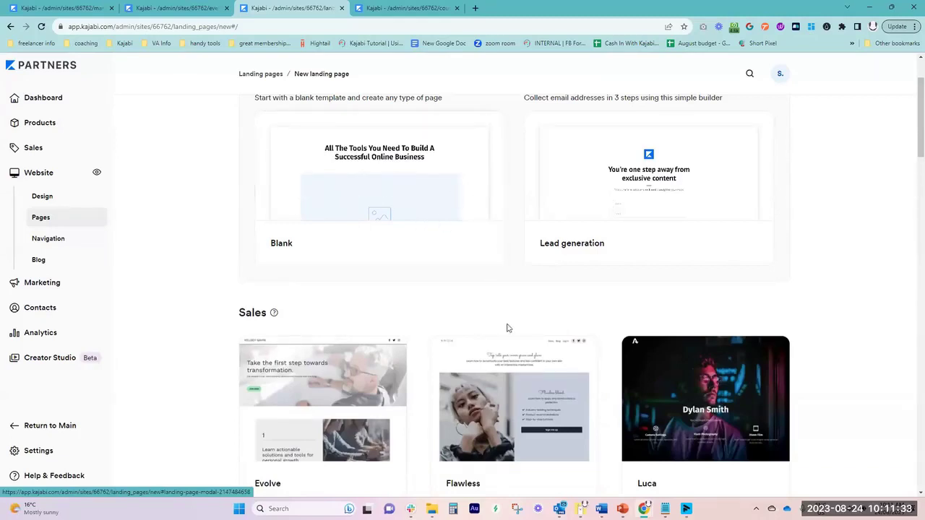
scroll(508, 327, "down", 1)
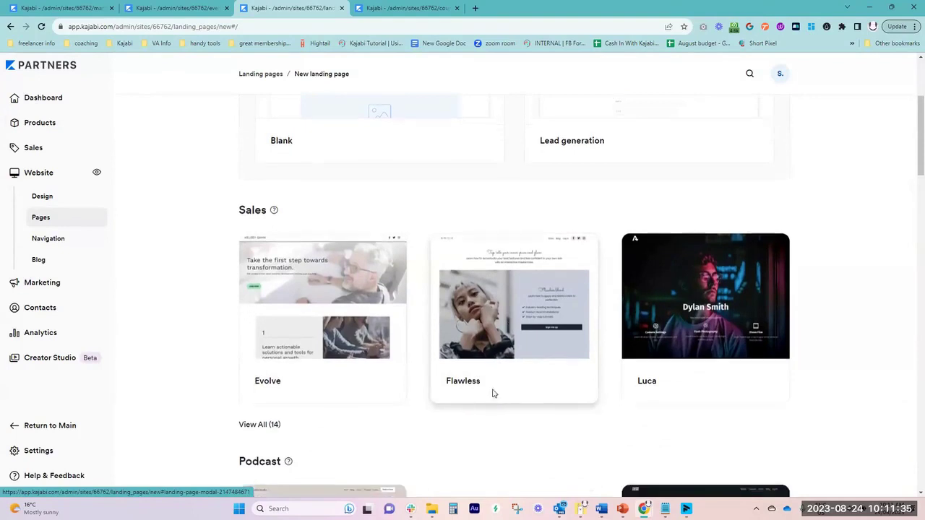
scroll(492, 387, "down", 1)
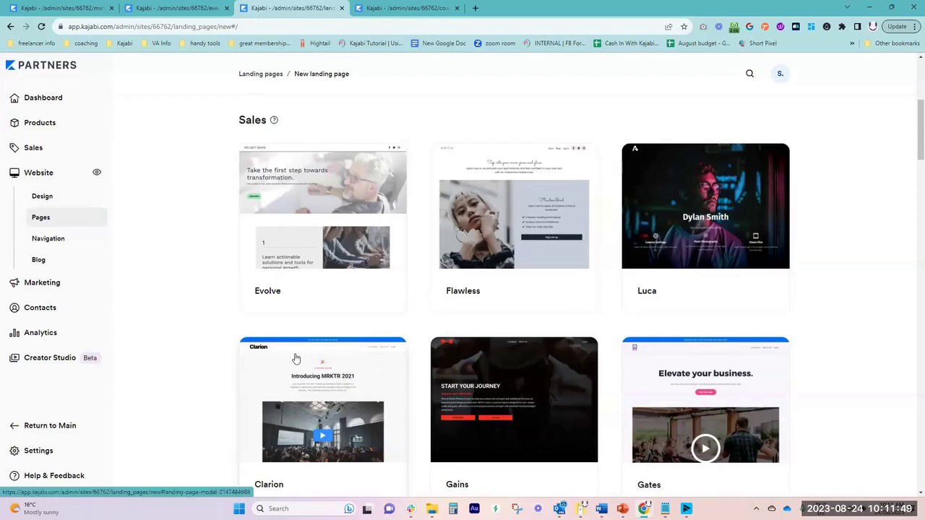
scroll(295, 359, "down", 2)
scroll(402, 331, "up", 2)
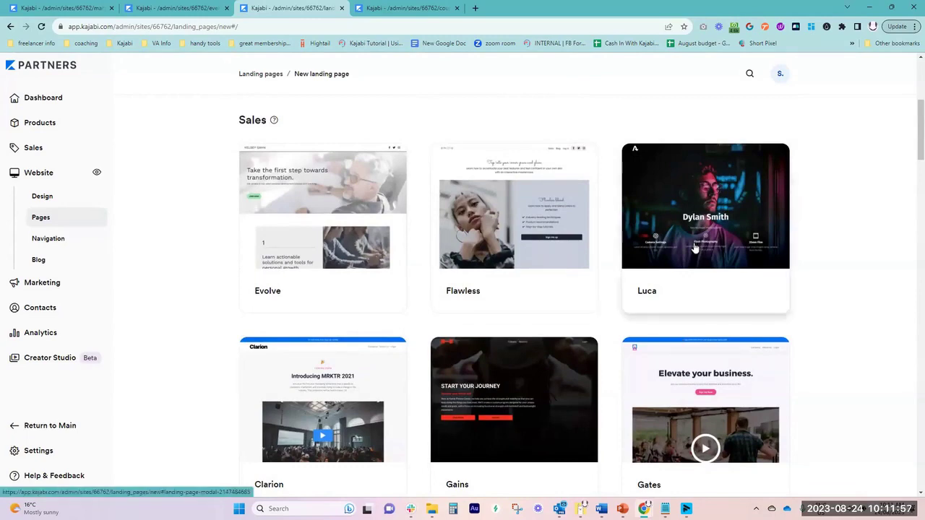
Step: Preview the Flawless sales template from its header to its footer, then return to the template gallery
left_click(522, 216)
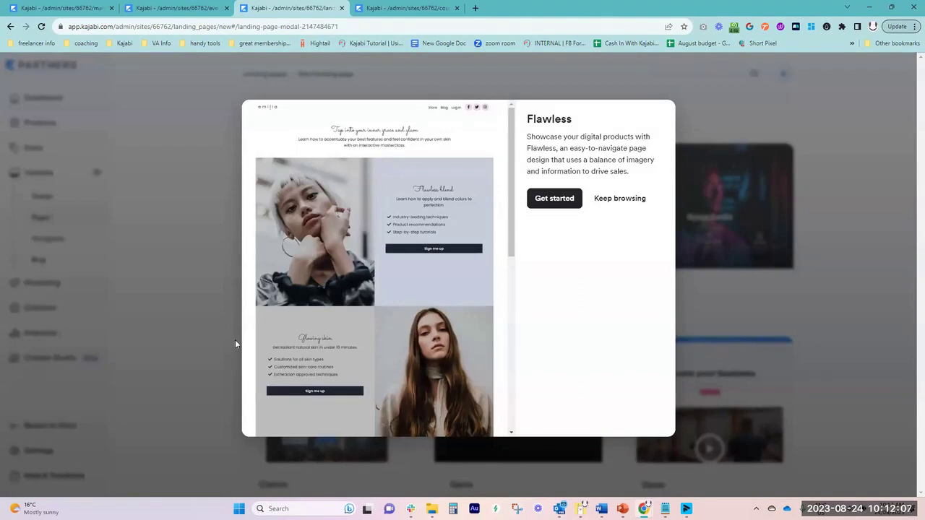
scroll(437, 303, "down", 3)
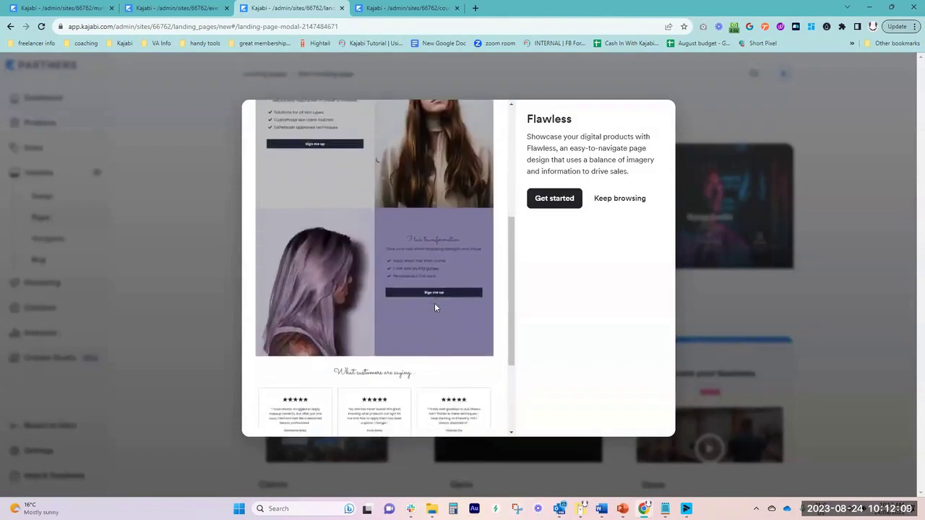
scroll(434, 308, "down", 2)
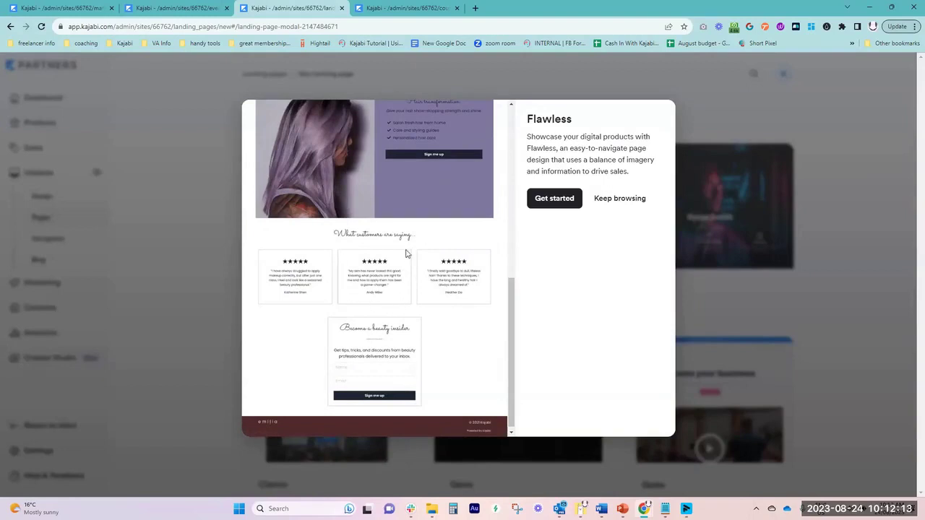
scroll(450, 355, "up", 1)
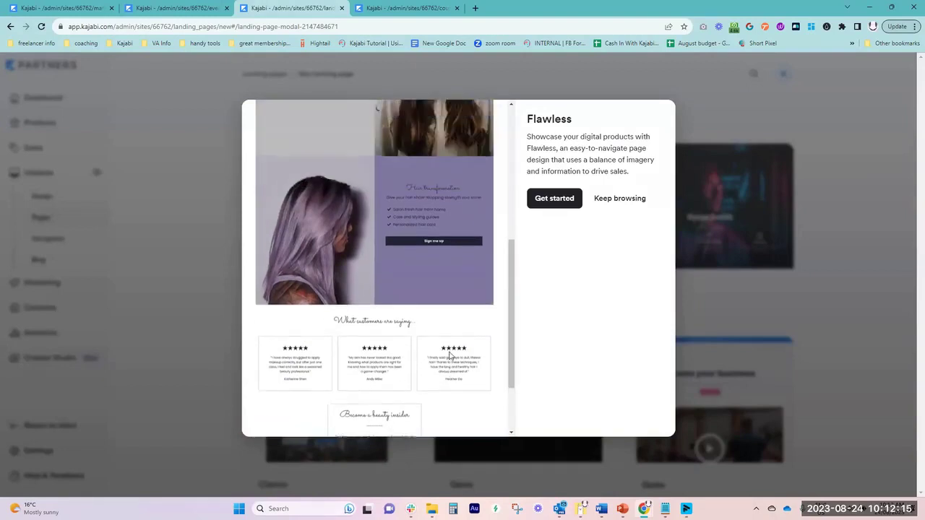
scroll(405, 325, "up", 1)
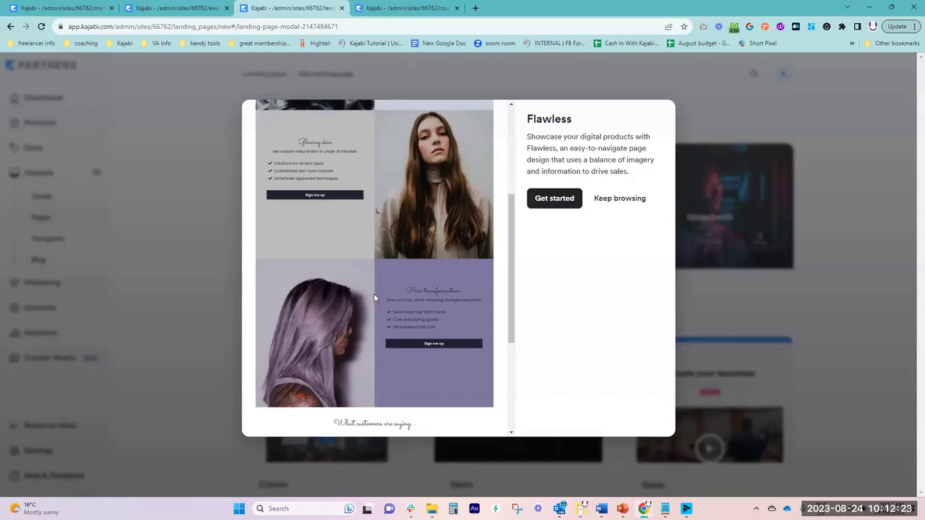
scroll(477, 271, "up", 2)
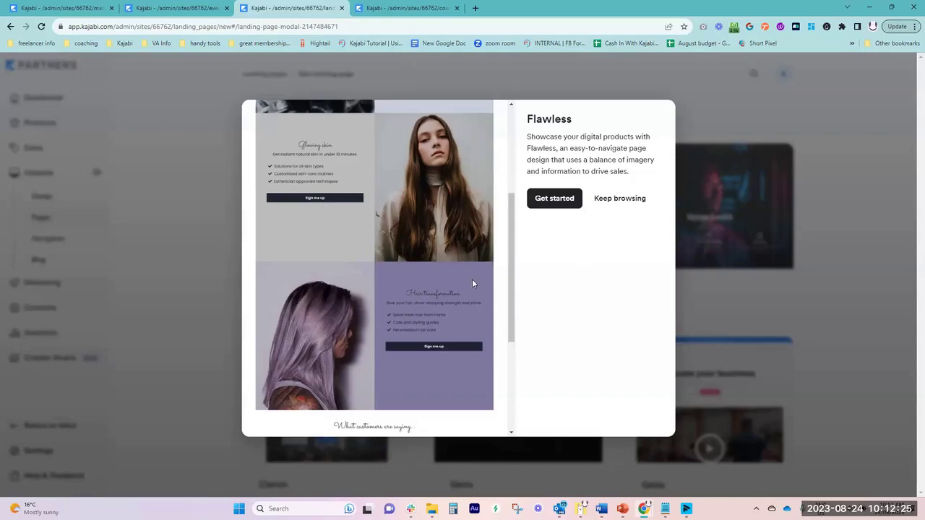
scroll(426, 274, "up", 1)
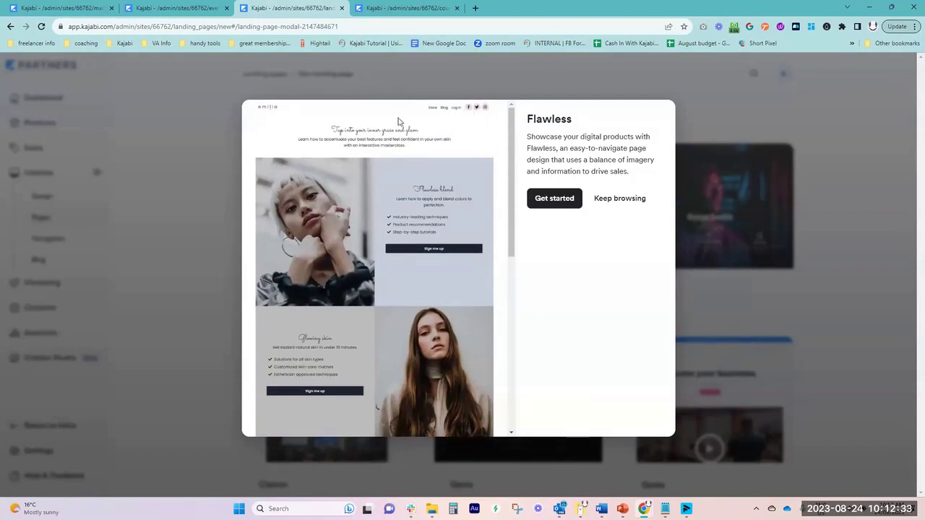
left_click(702, 267)
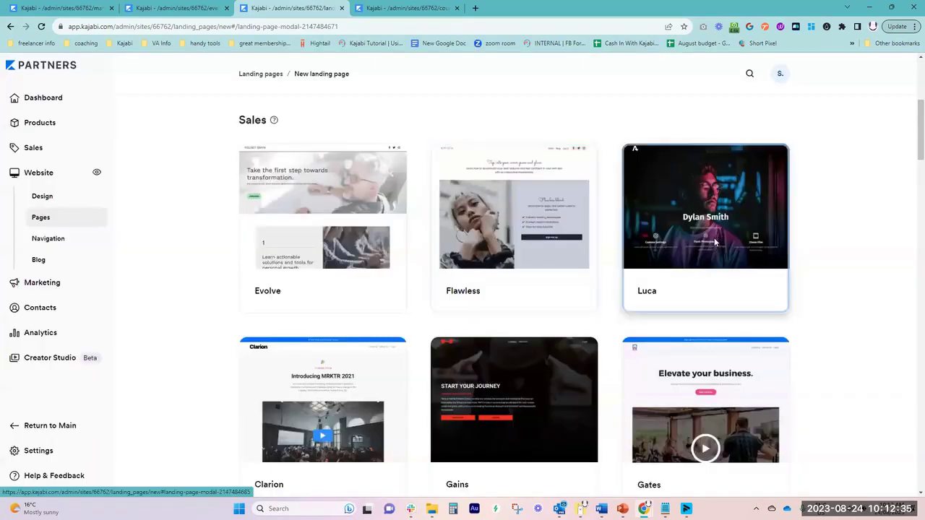
Step: Preview the Luca sales template's sections, including its course video and feature cards, and close the preview
left_click(716, 241)
scroll(432, 259, "down", 10)
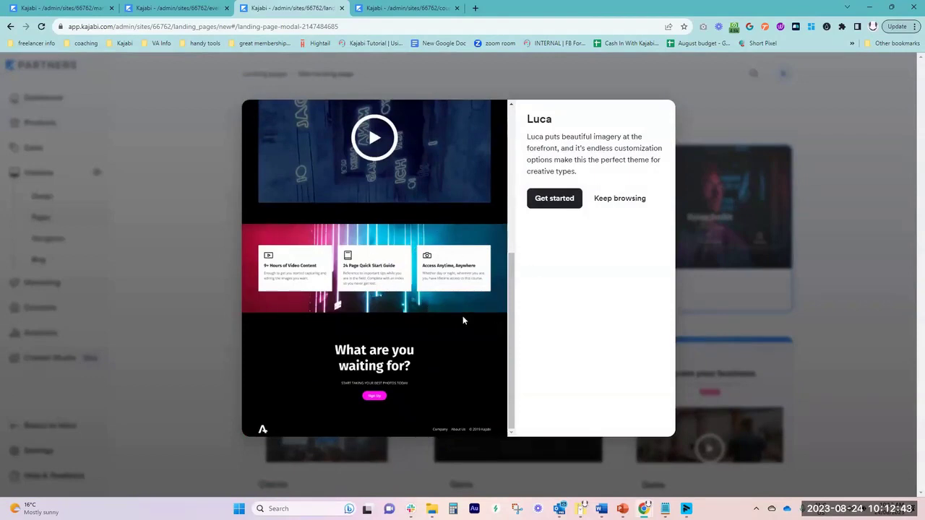
scroll(329, 282, "up", 3)
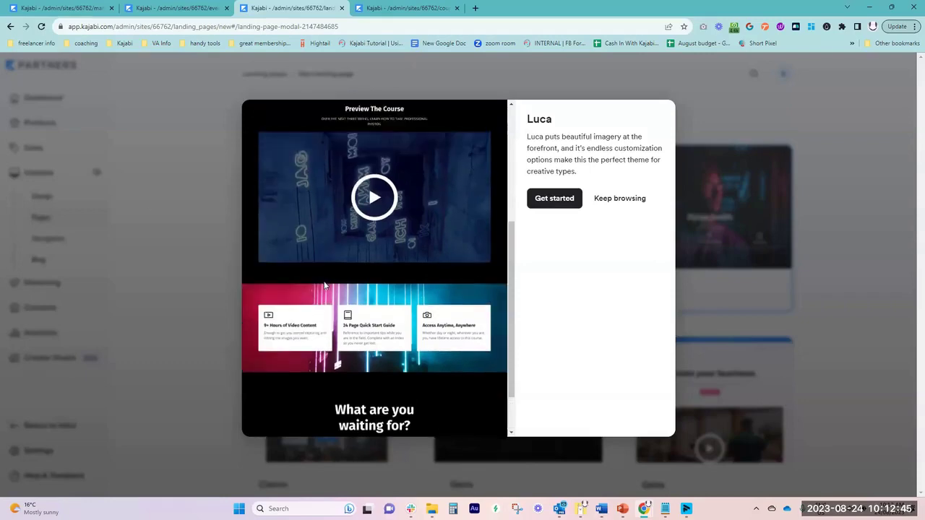
left_click(210, 296)
Step: Preview the Creative sales template, examining its module, coaching, bio and testimonial sections, and close the preview
scroll(547, 355, "down", 5)
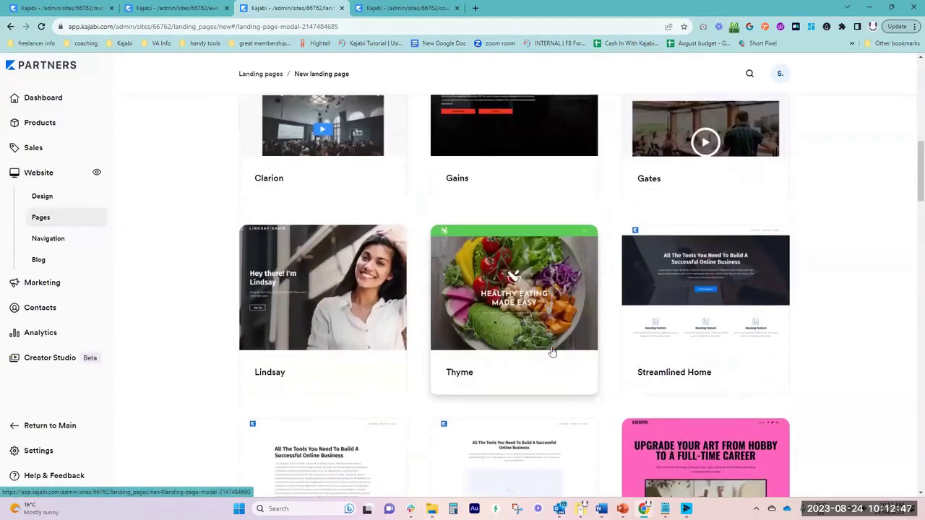
left_click(725, 409)
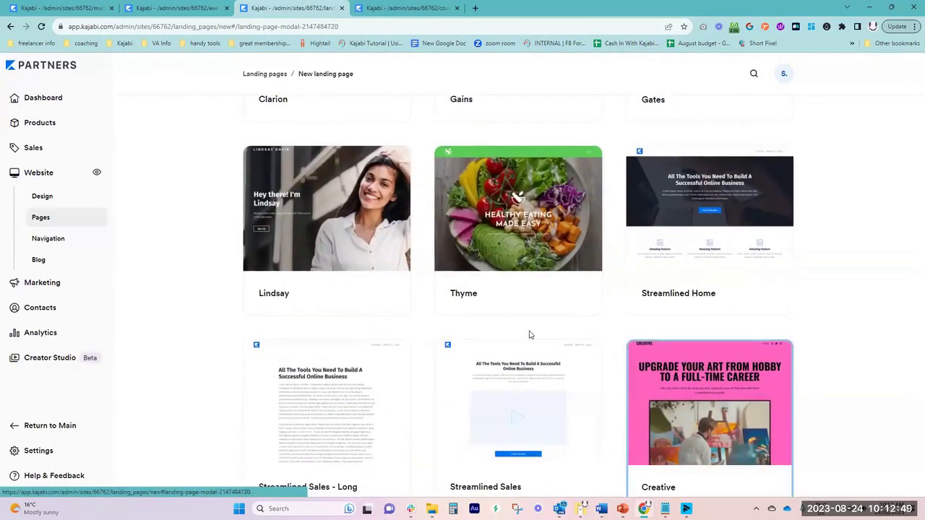
scroll(434, 286, "down", 6)
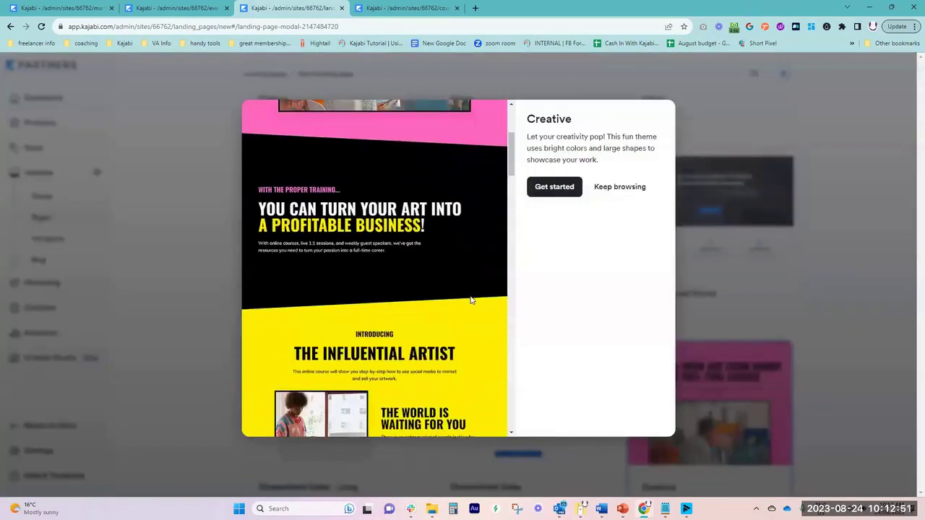
scroll(416, 258, "down", 4)
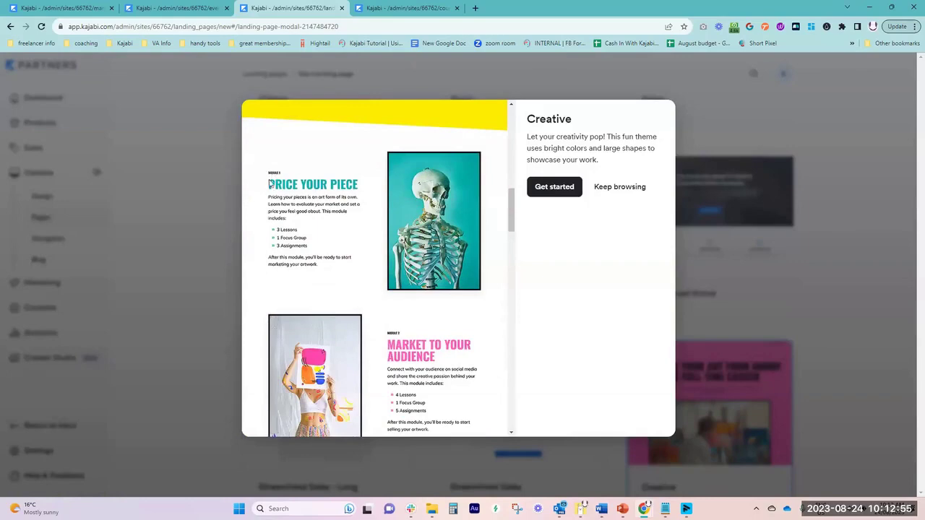
scroll(384, 255, "down", 8)
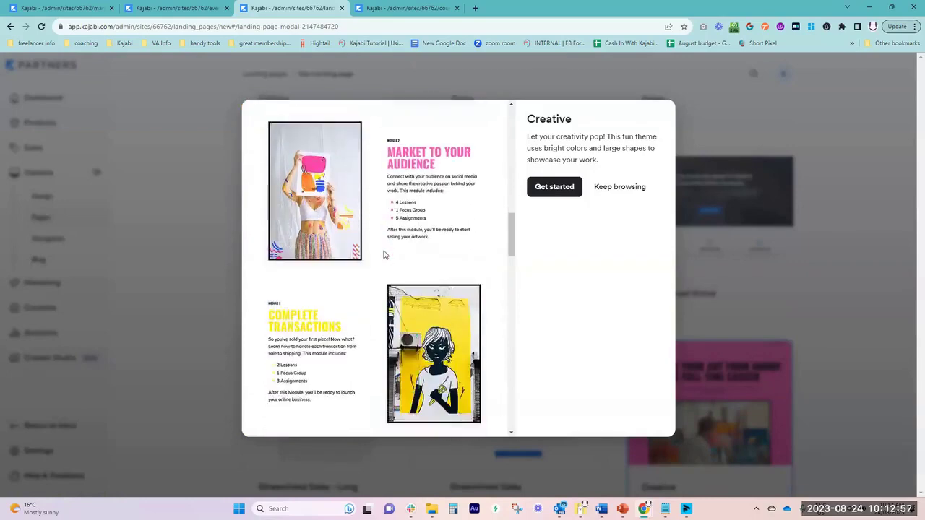
scroll(384, 254, "down", 2)
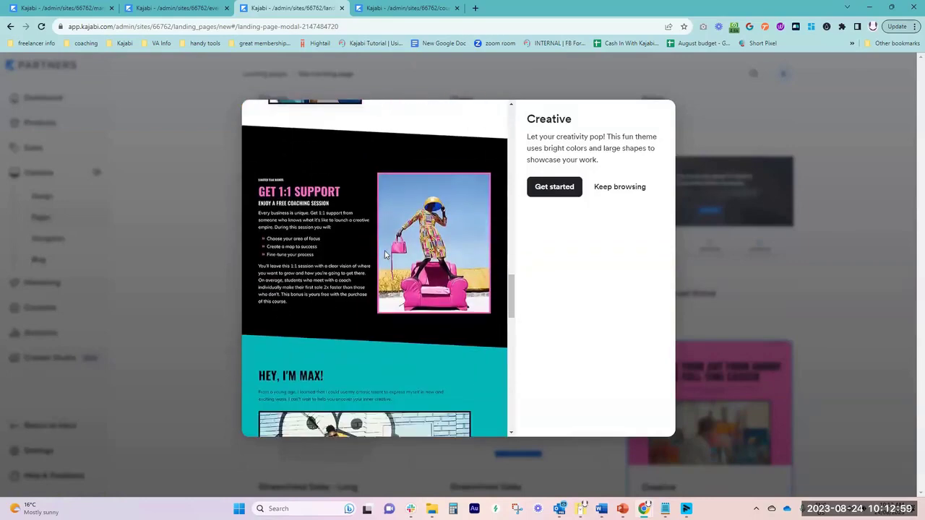
scroll(368, 319, "down", 3)
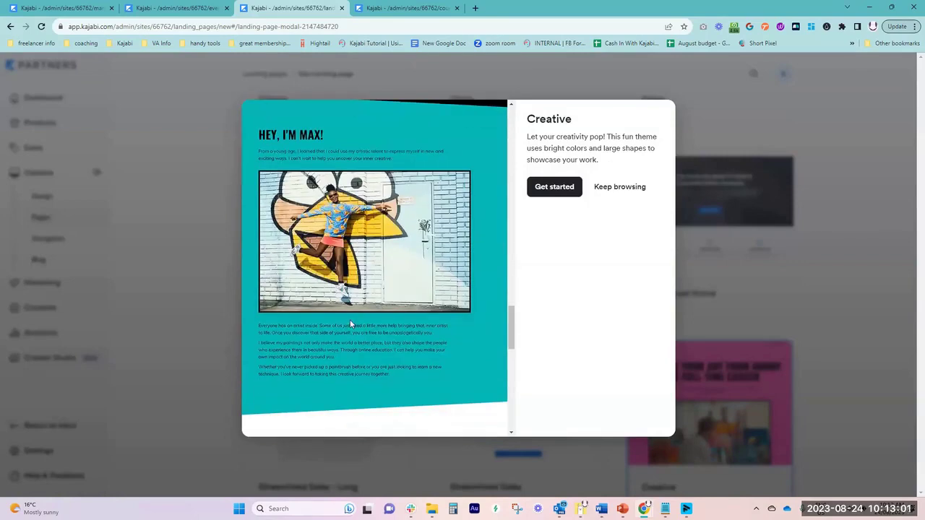
scroll(350, 320, "down", 3)
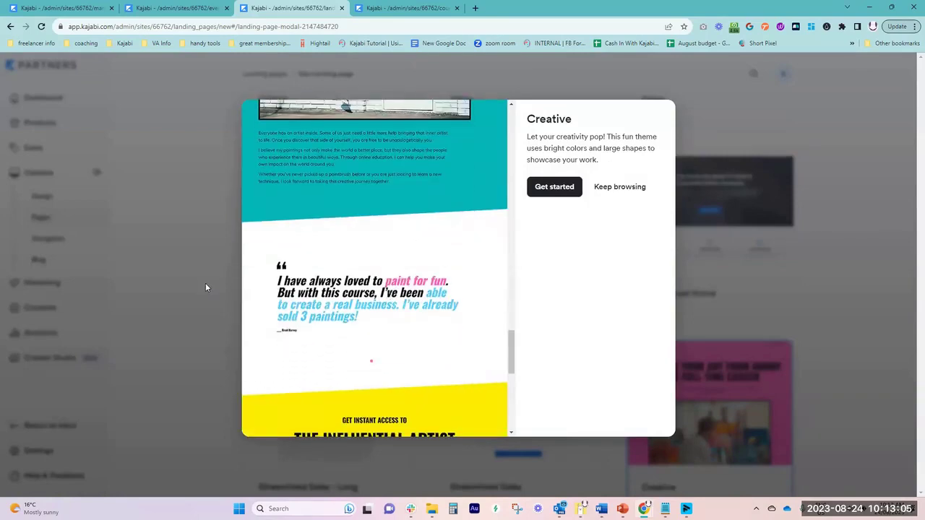
key("Escape")
Step: Preview the Prosper sales template through its bootcamp modules, testimonials, countdown, pricing and FAQ sections, and close the preview
scroll(565, 292, "down", 3)
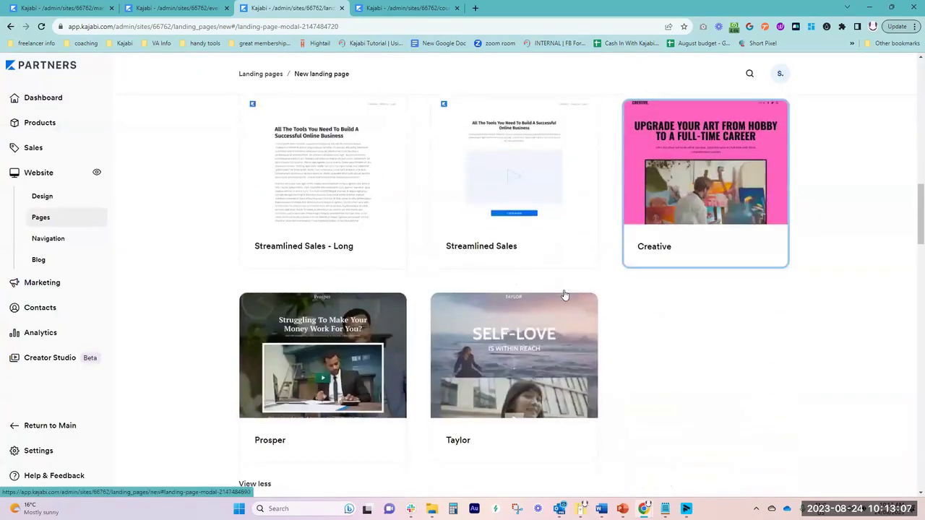
scroll(564, 293, "down", 3)
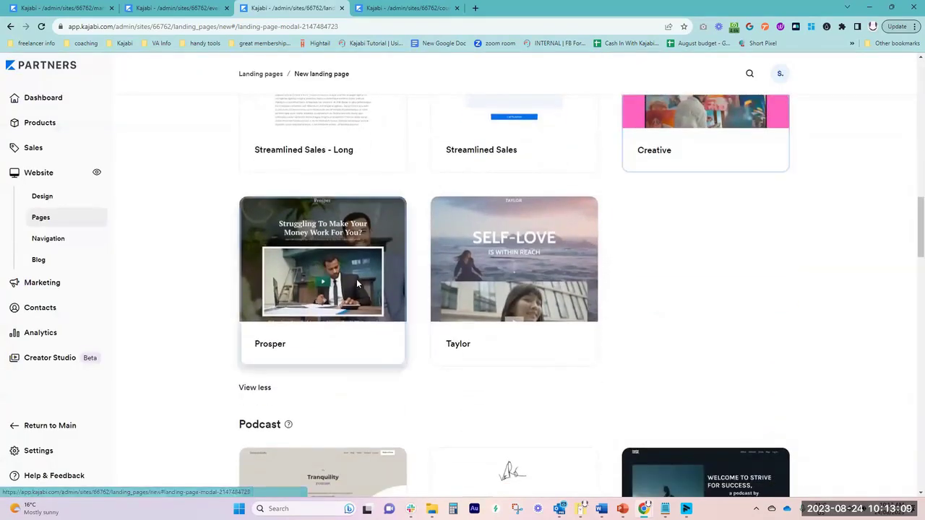
left_click(357, 279)
scroll(477, 266, "down", 5)
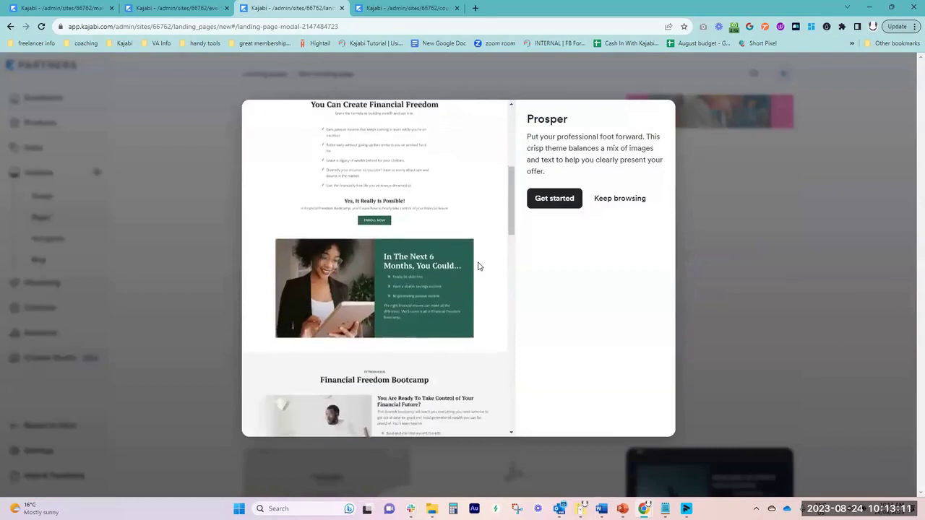
scroll(477, 266, "down", 3)
scroll(485, 260, "down", 2)
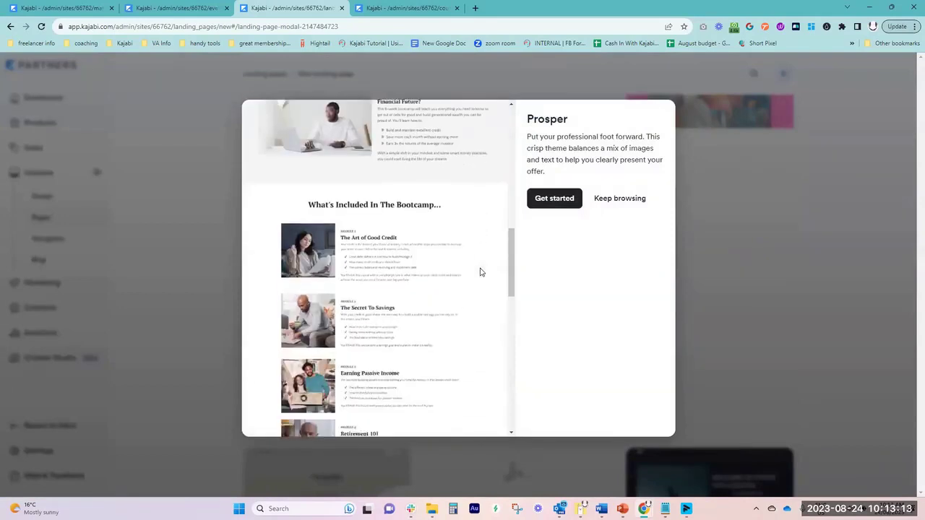
scroll(481, 272, "down", 1)
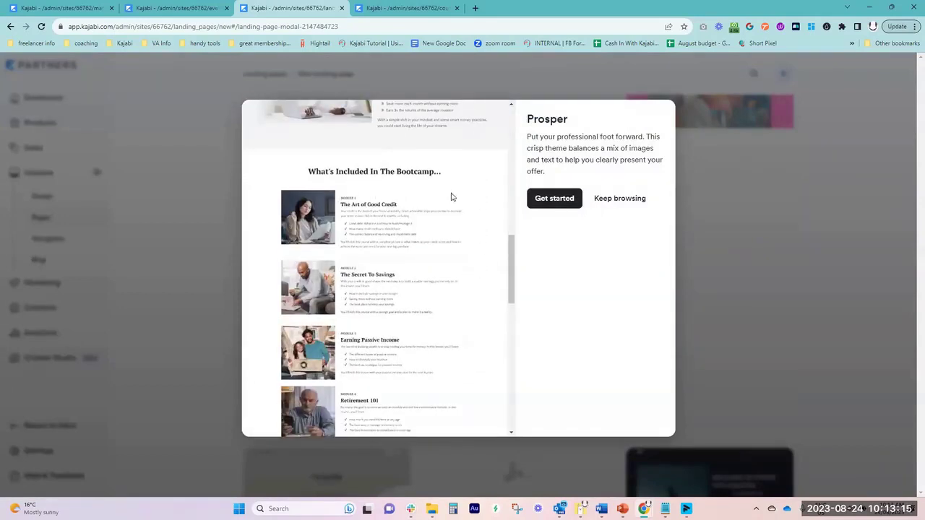
scroll(441, 284, "down", 3)
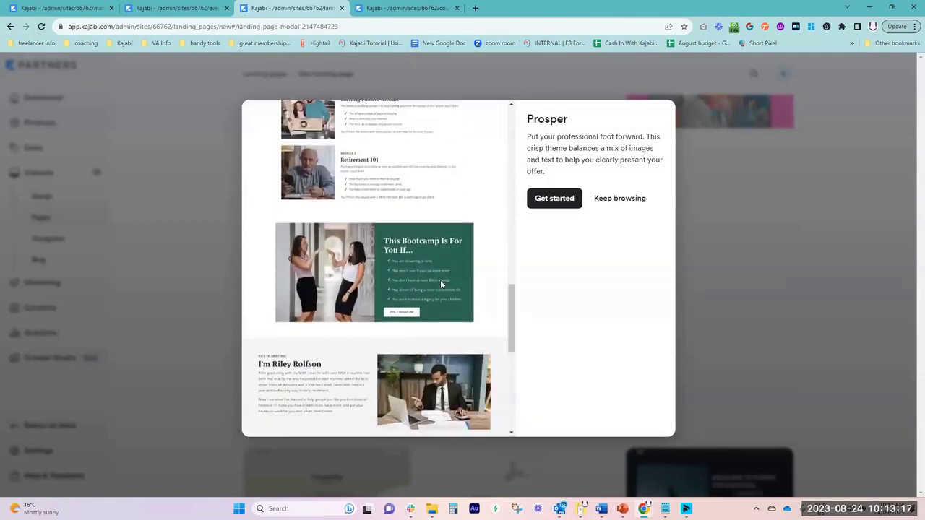
scroll(441, 284, "down", 1)
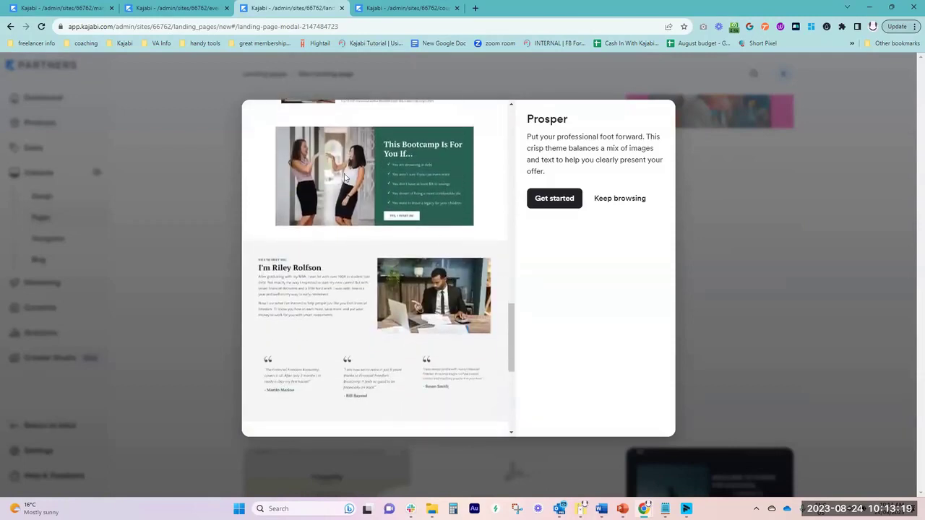
scroll(464, 266, "down", 3)
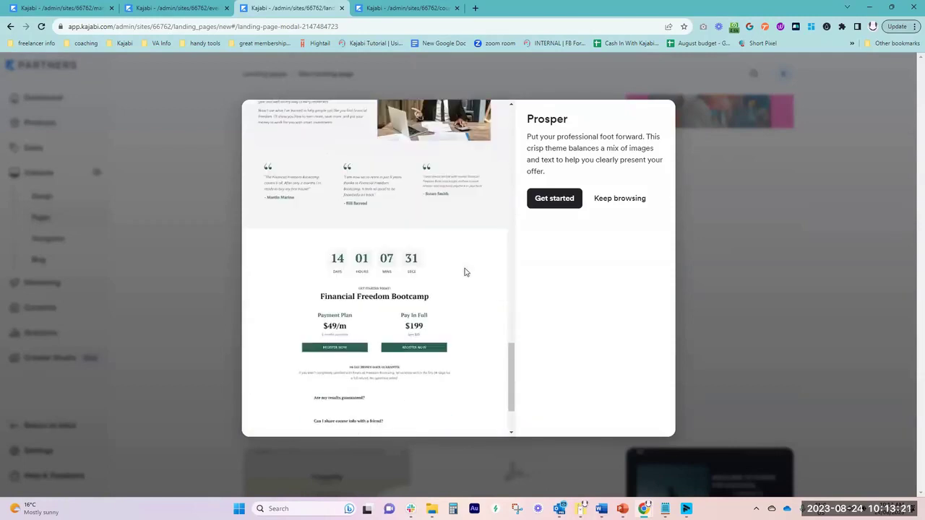
scroll(465, 272, "down", 2)
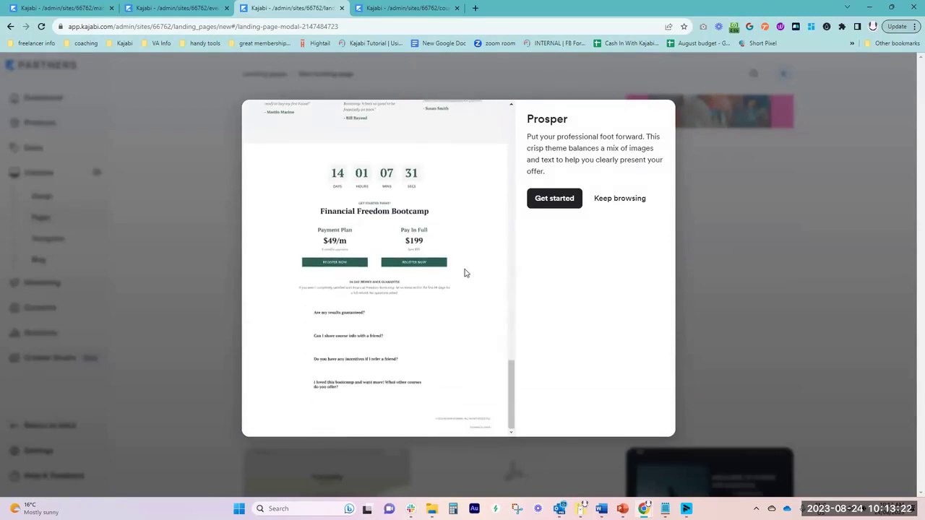
left_click(715, 263)
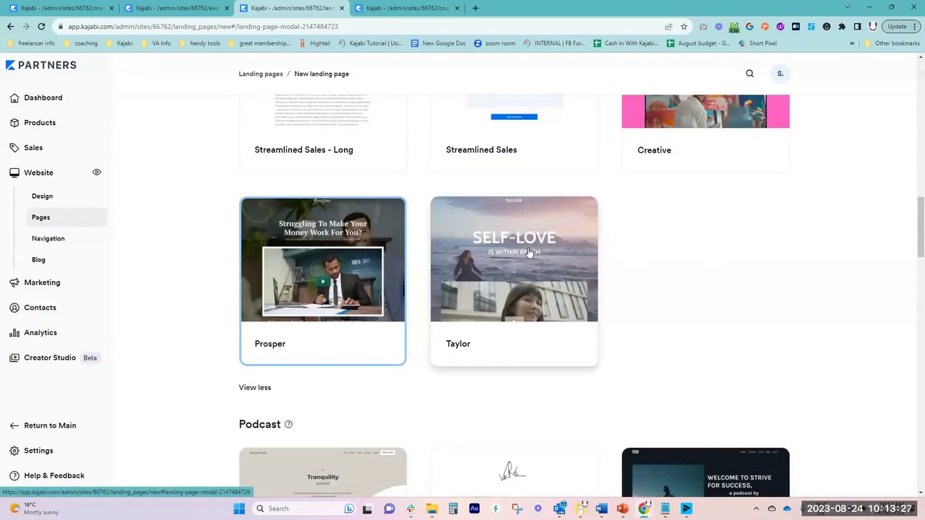
Step: Browse the landing page template gallery through the Podcast, Link in bio, Thank you and Opt-in categories, then return to the Sales templates
scroll(529, 252, "down", 3)
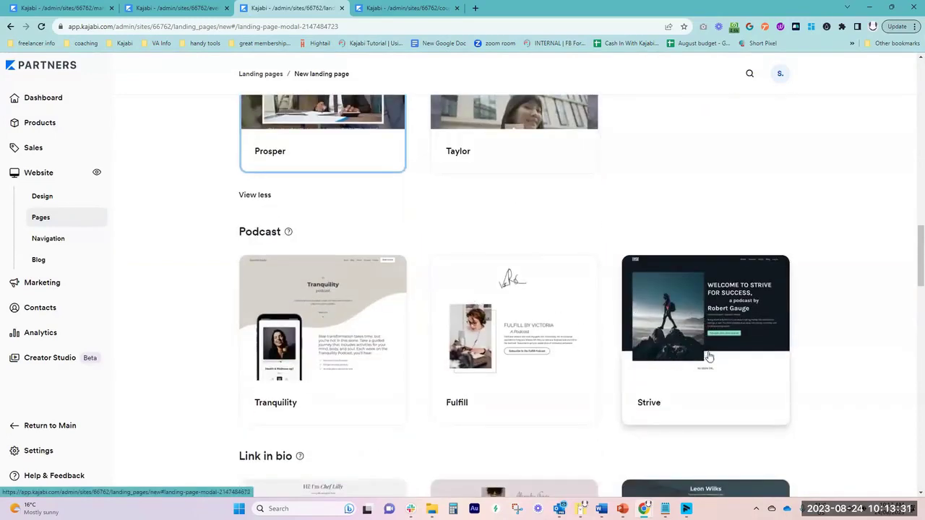
scroll(323, 312, "down", 3)
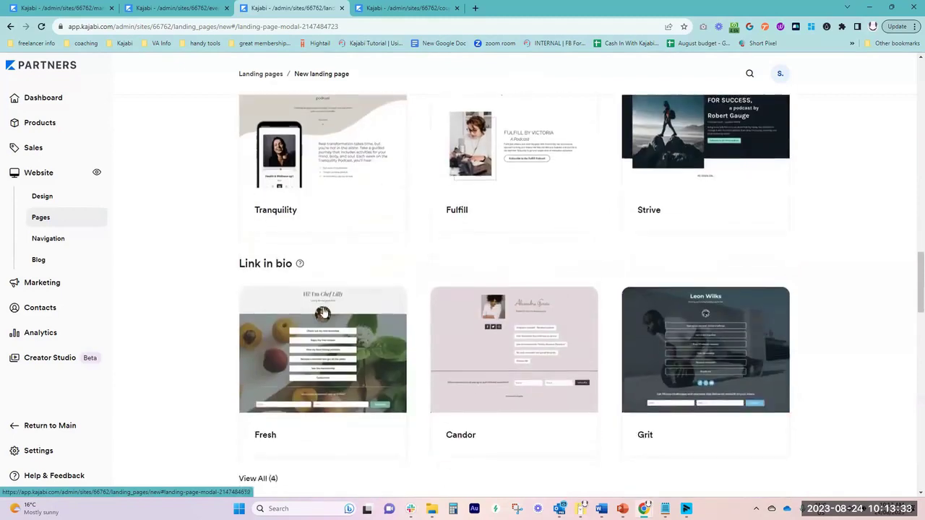
scroll(323, 312, "down", 2)
scroll(553, 326, "down", 3)
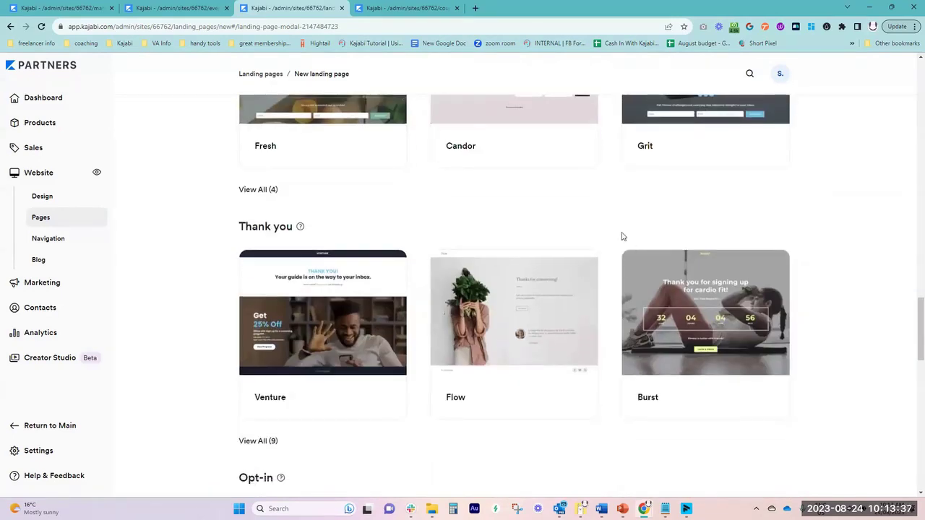
scroll(580, 266, "down", 3)
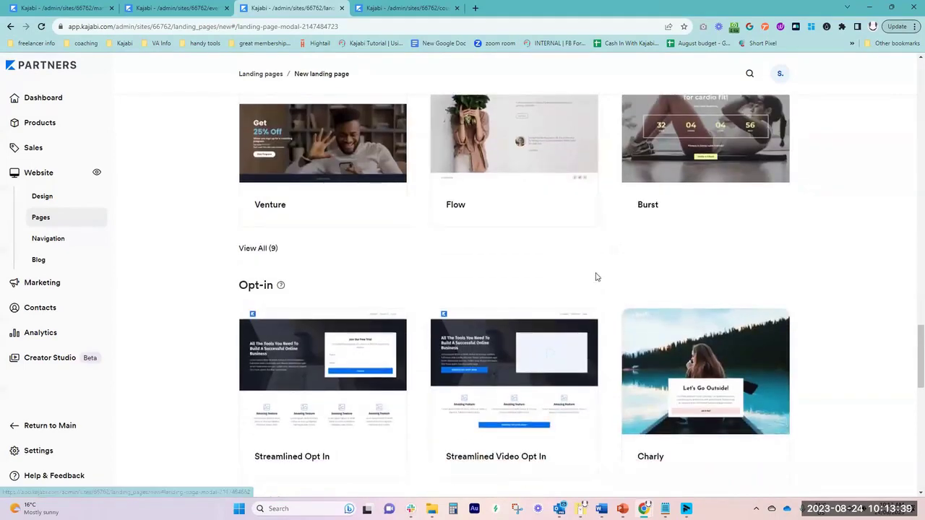
scroll(604, 291, "up", 11)
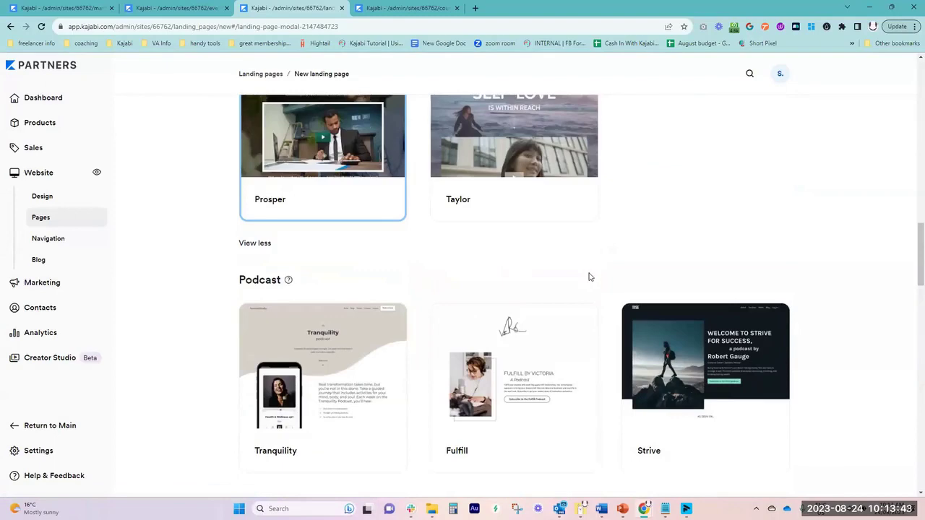
scroll(615, 308, "up", 8)
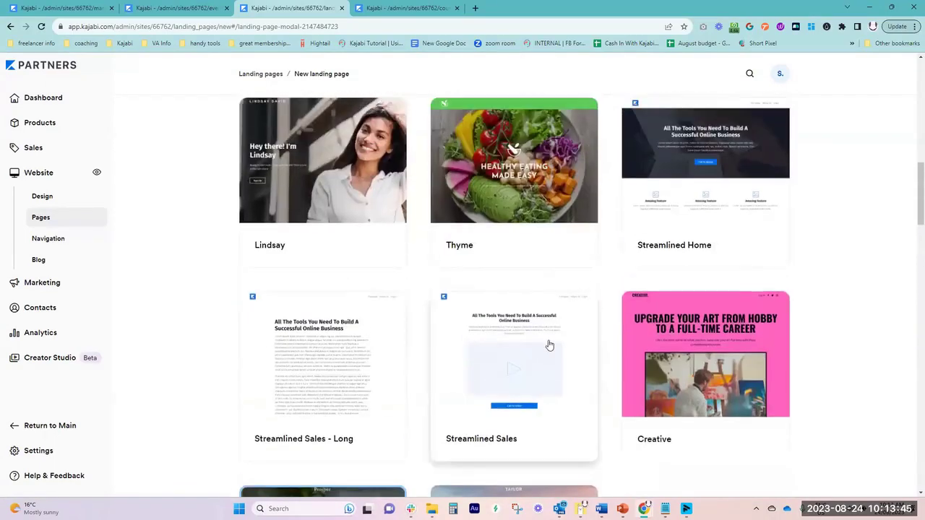
scroll(548, 348, "up", 4)
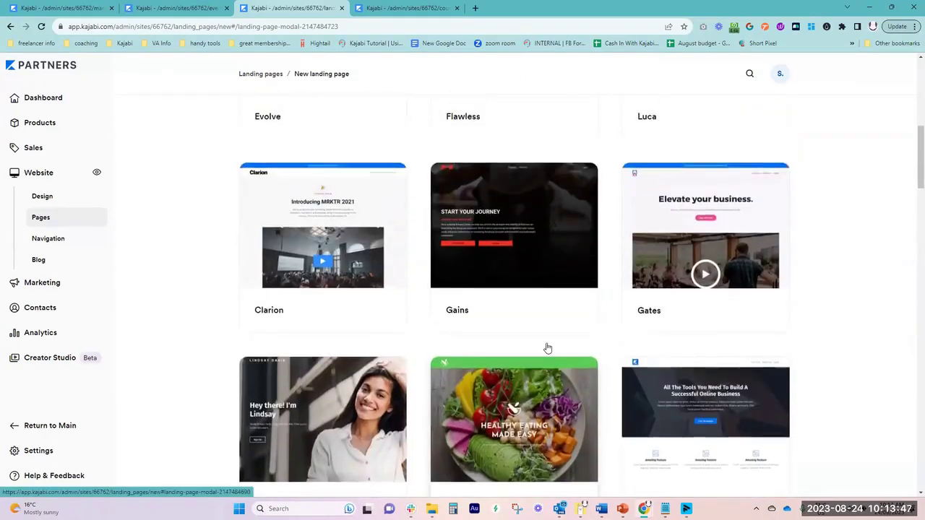
Step: Preview the Evolve sales template through its video, testimonials, FAQ and footer sections, then close the preview and return to the gallery's start
scroll(542, 347, "down", 2)
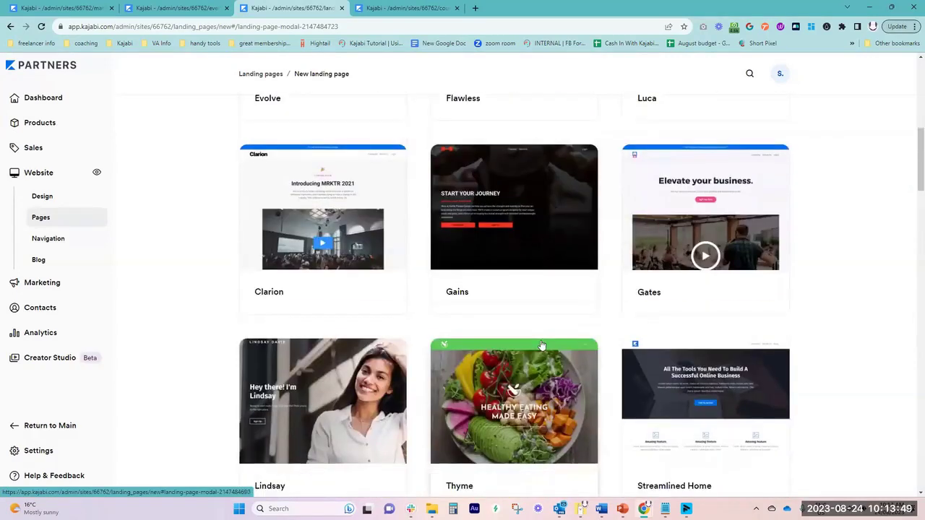
scroll(355, 206, "up", 2)
left_click(380, 249)
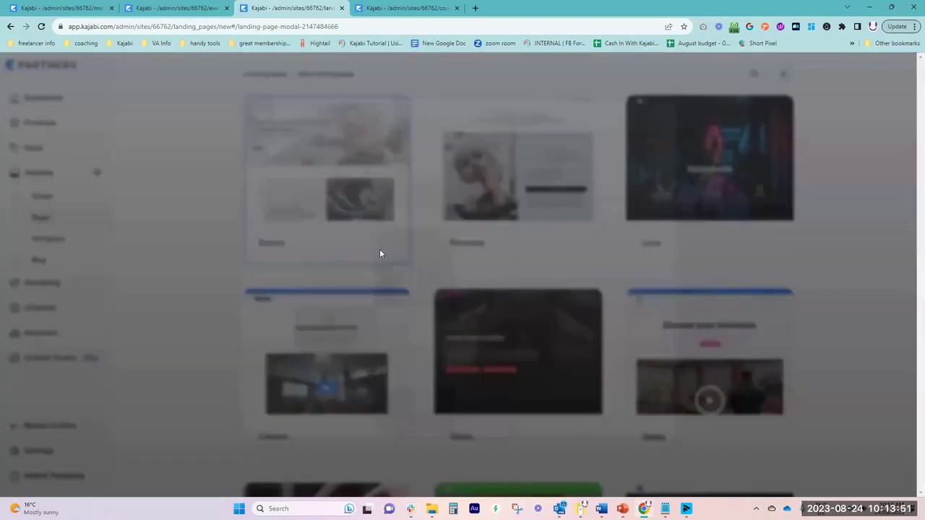
scroll(374, 261, "down", 2)
scroll(374, 262, "down", 3)
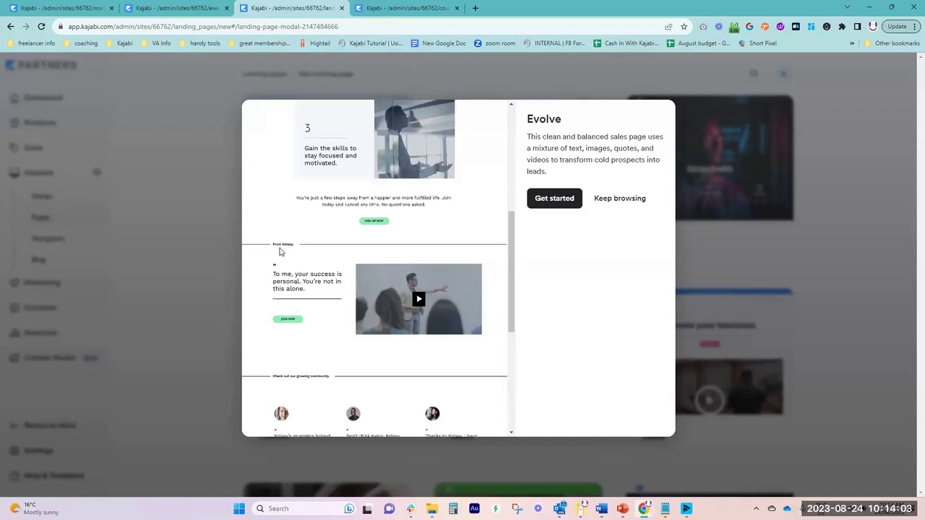
scroll(321, 283, "down", 4)
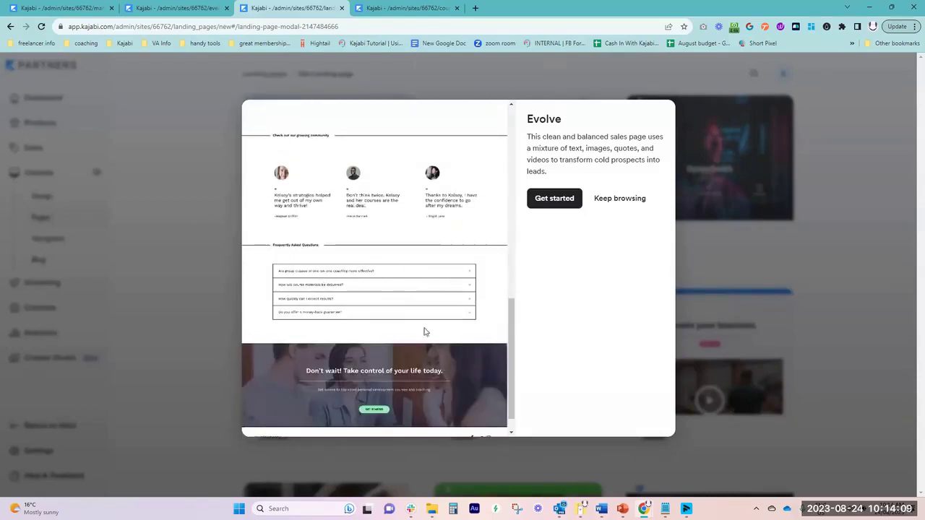
scroll(424, 332, "down", 1)
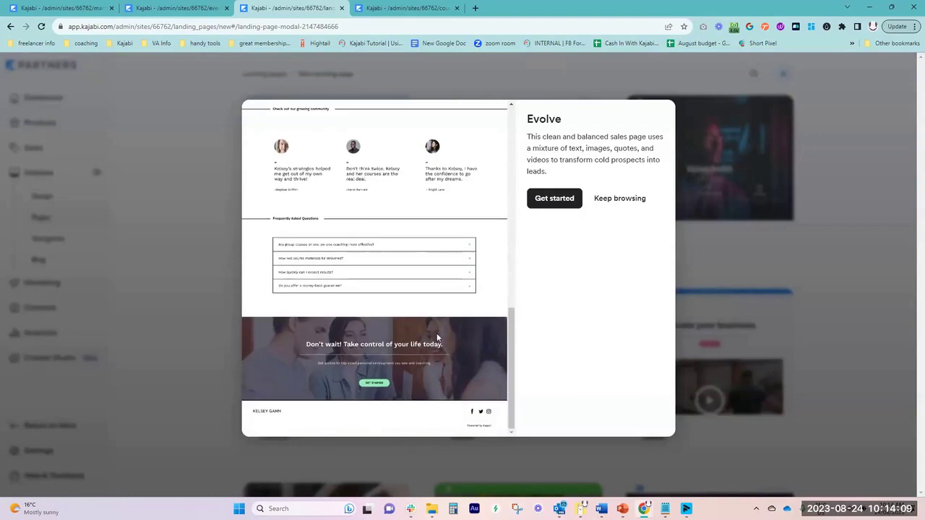
left_click(730, 254)
scroll(607, 314, "up", 5)
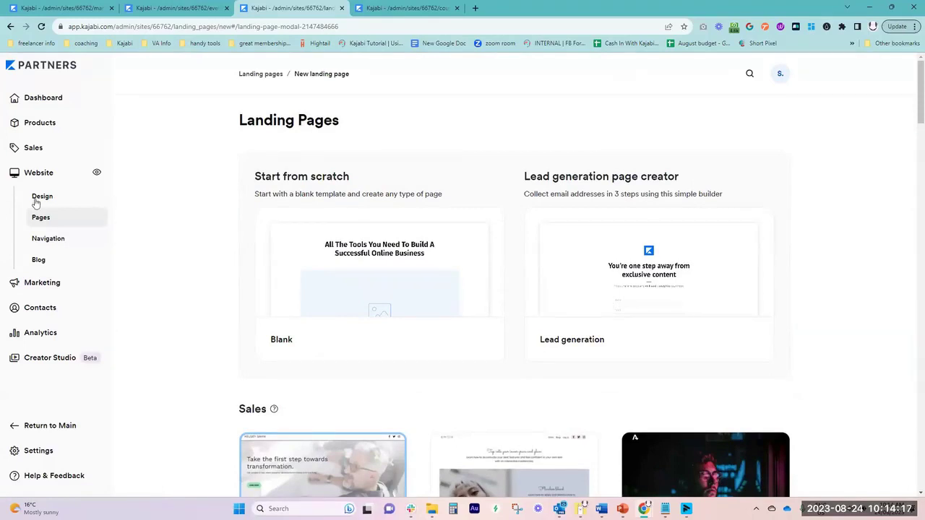
scroll(198, 213, "down", 3)
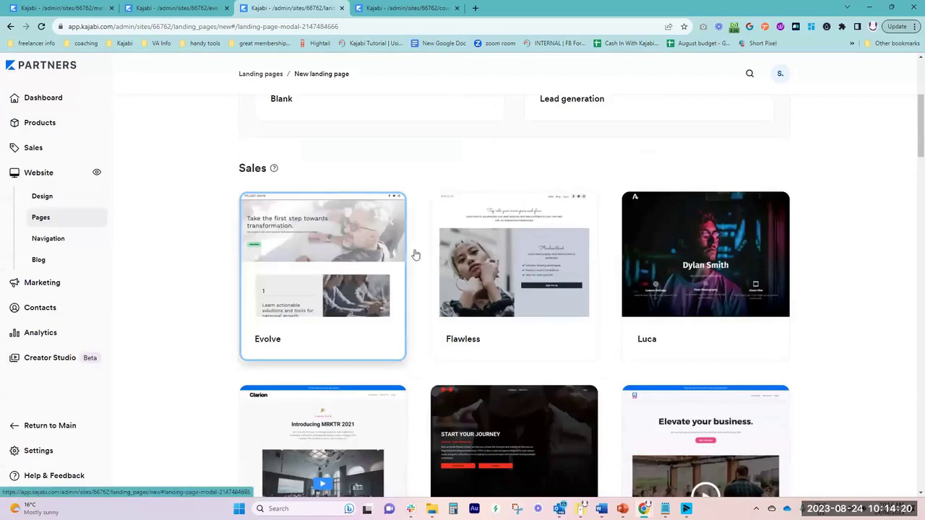
left_click(310, 276)
left_click(565, 203)
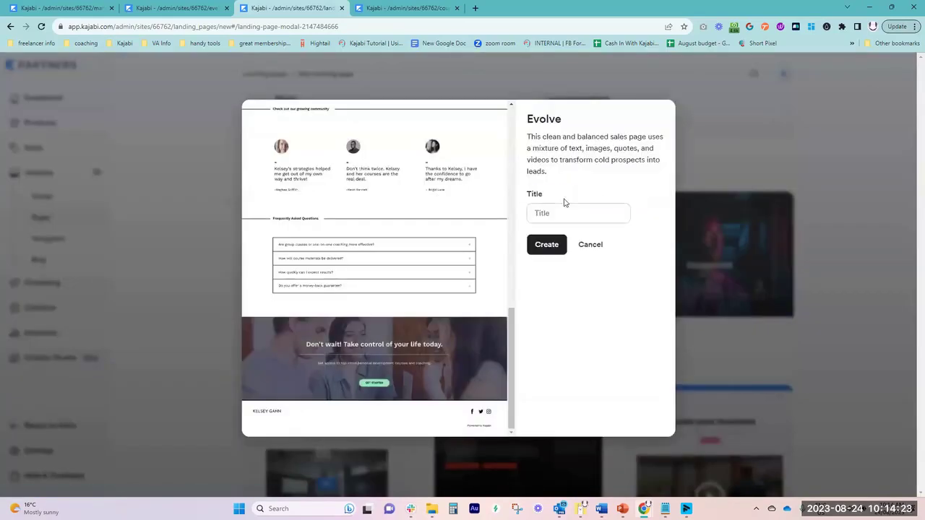
left_click(590, 244)
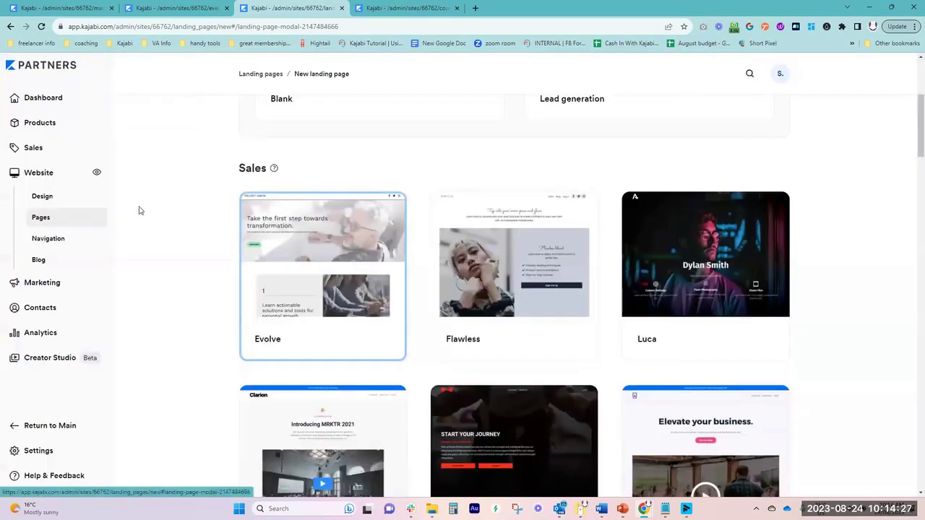
Step: Open the Template Store from the website's Design page and examine the free website templates, from Carl to Taylor
left_click(59, 200)
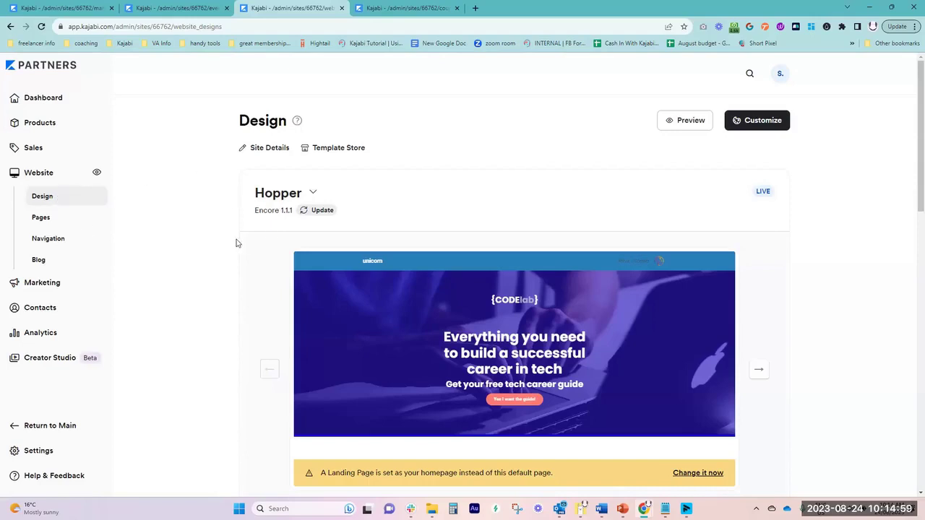
scroll(240, 256, "down", 3)
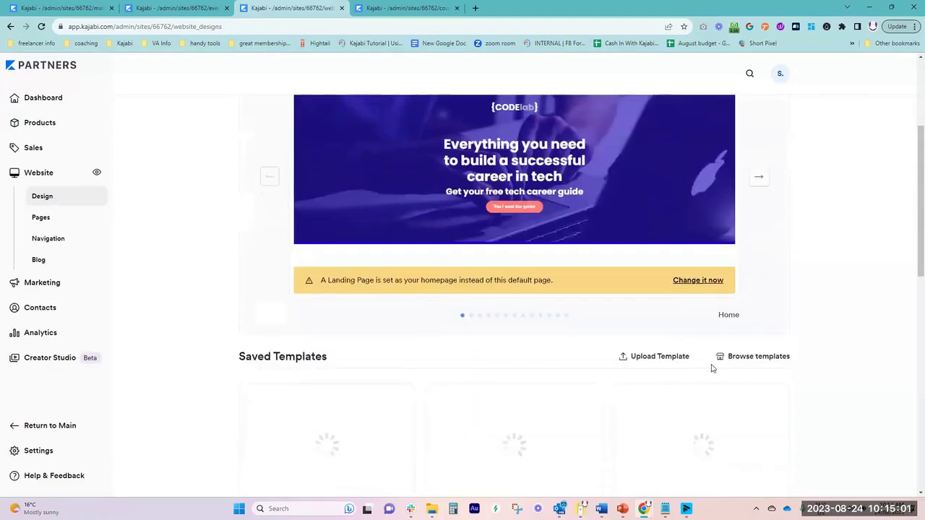
left_click(753, 358)
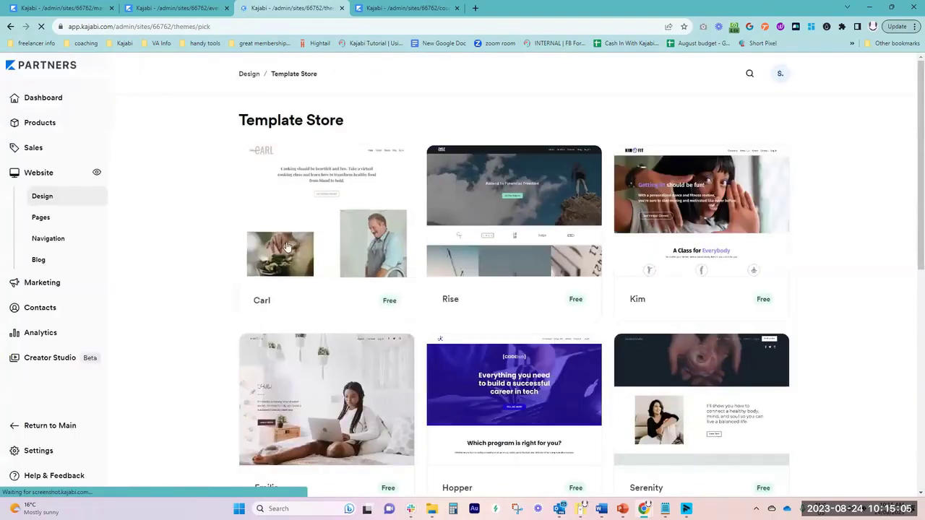
scroll(477, 272, "down", 2)
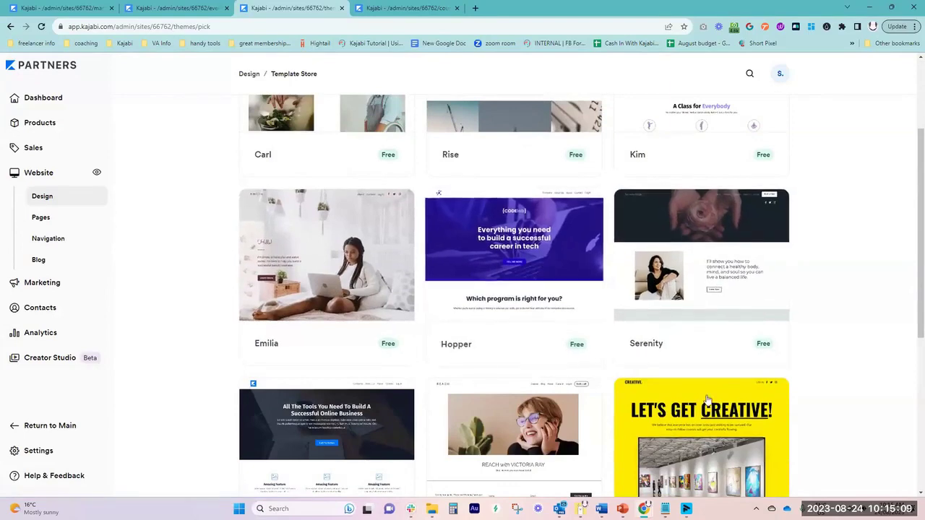
scroll(547, 396, "down", 3)
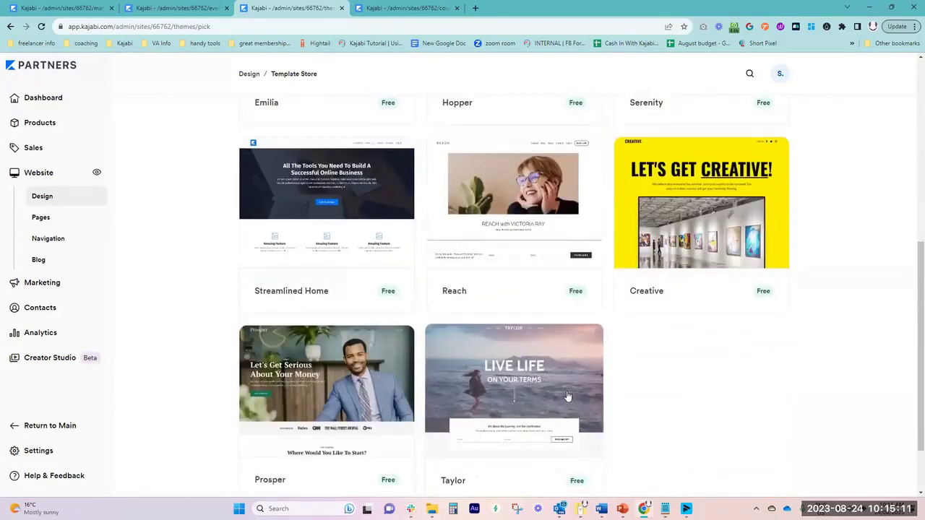
scroll(565, 398, "down", 2)
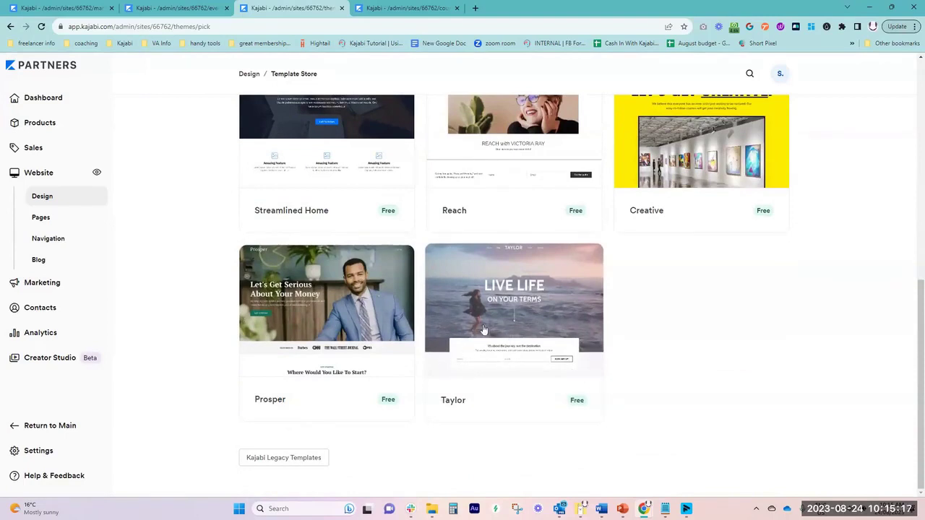
scroll(483, 399, "up", 2)
scroll(484, 402, "up", 3)
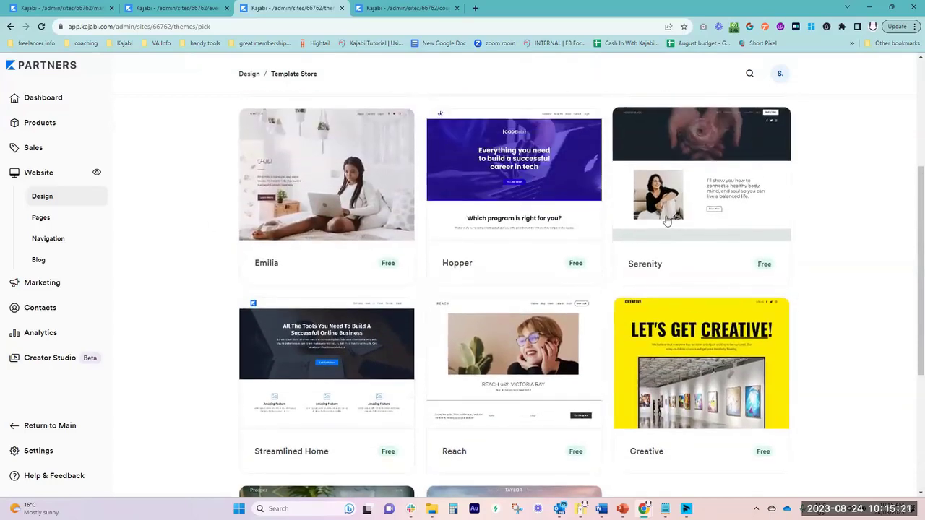
scroll(666, 250, "up", 4)
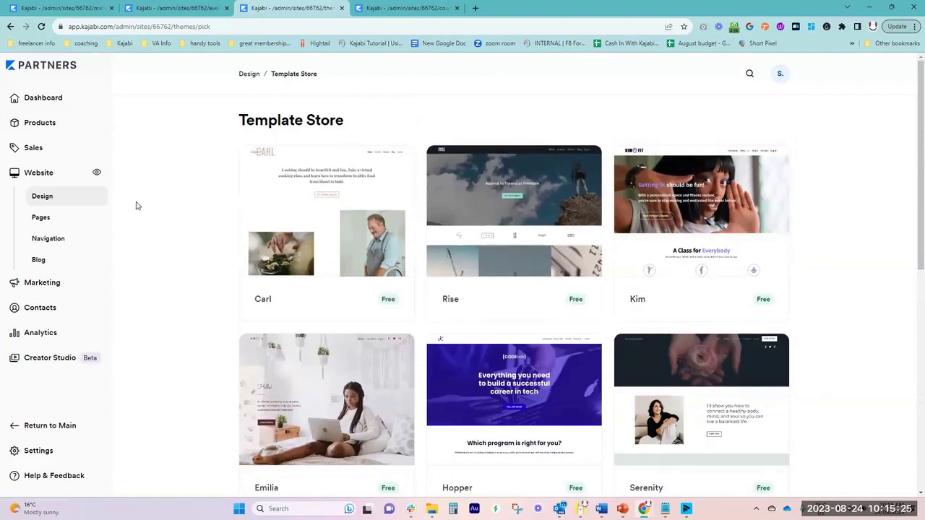
Step: Return to the website's Design page and open the saved Website Allura template for customization
left_click(74, 201)
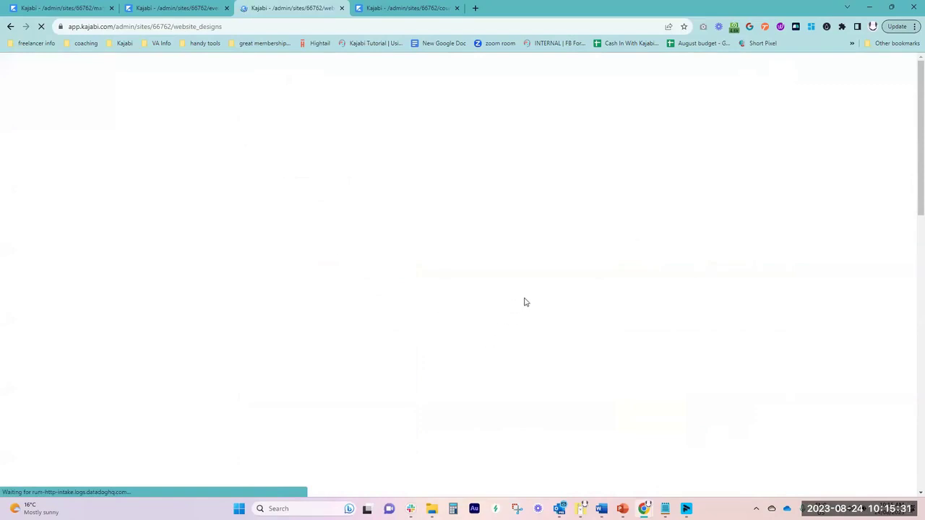
scroll(525, 302, "down", 5)
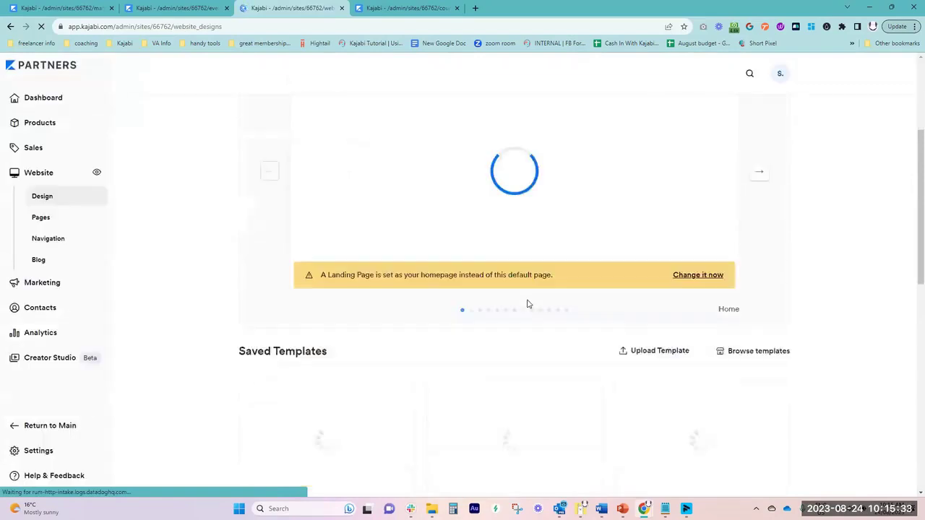
scroll(529, 305, "up", 4)
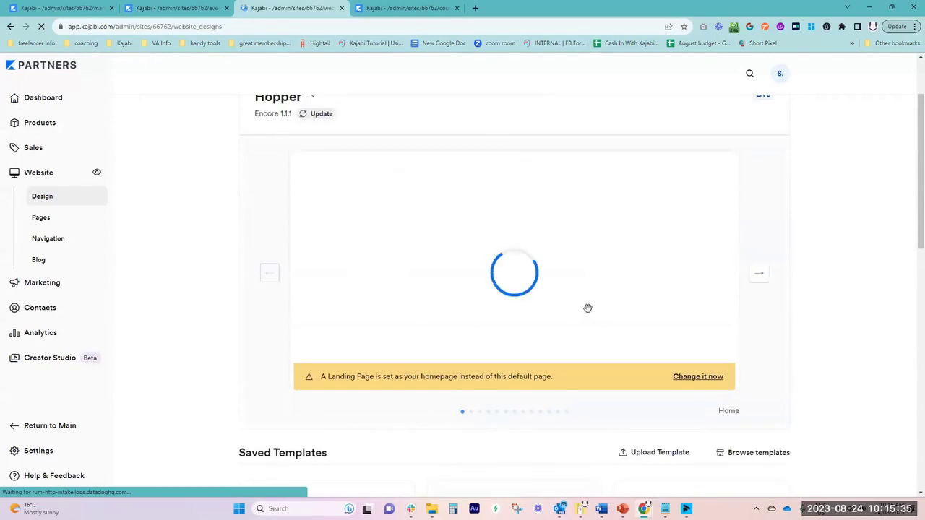
scroll(598, 313, "down", 5)
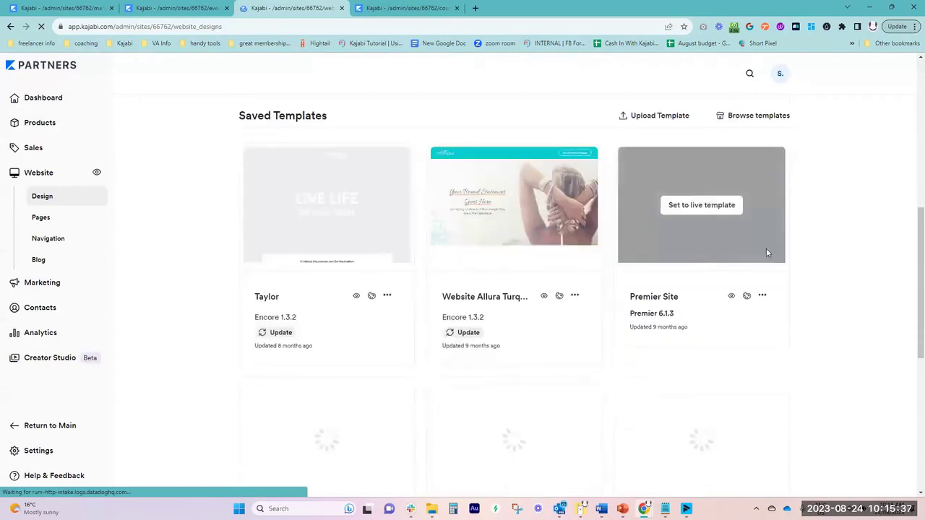
left_click(560, 298)
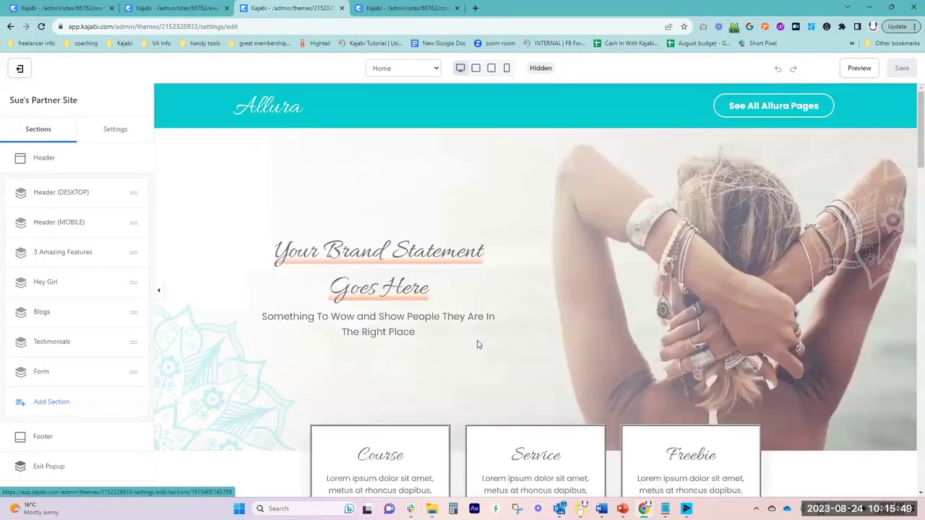
Step: Examine the Allura template's home page, its list of sections and its settings categories in the editor
scroll(479, 342, "down", 2)
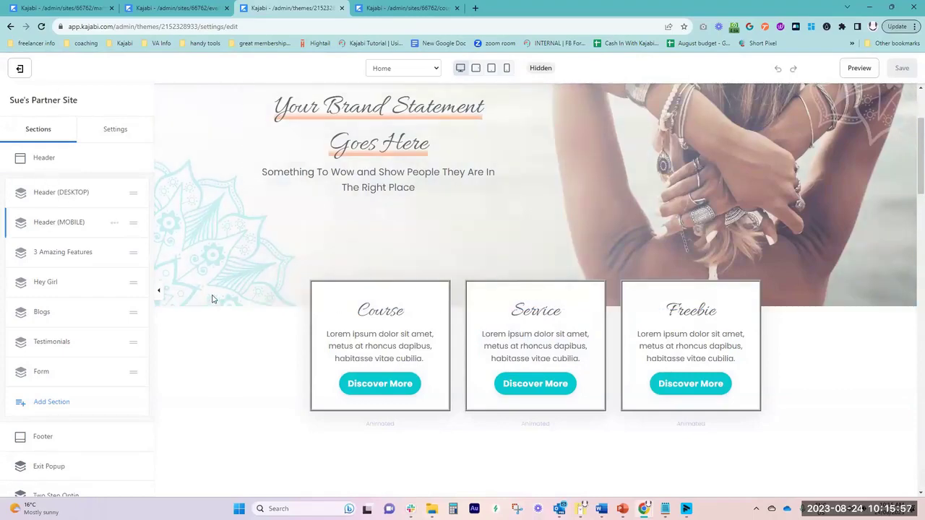
scroll(480, 273, "up", 2)
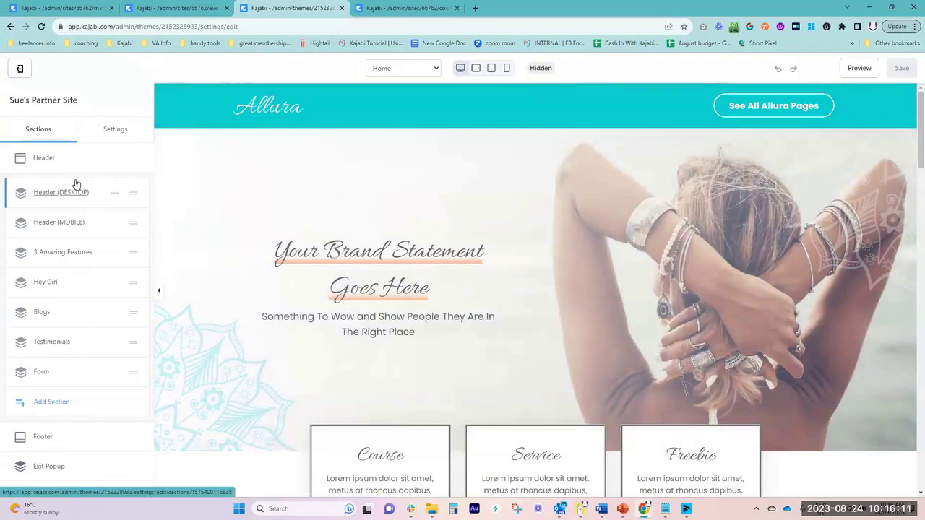
left_click(111, 137)
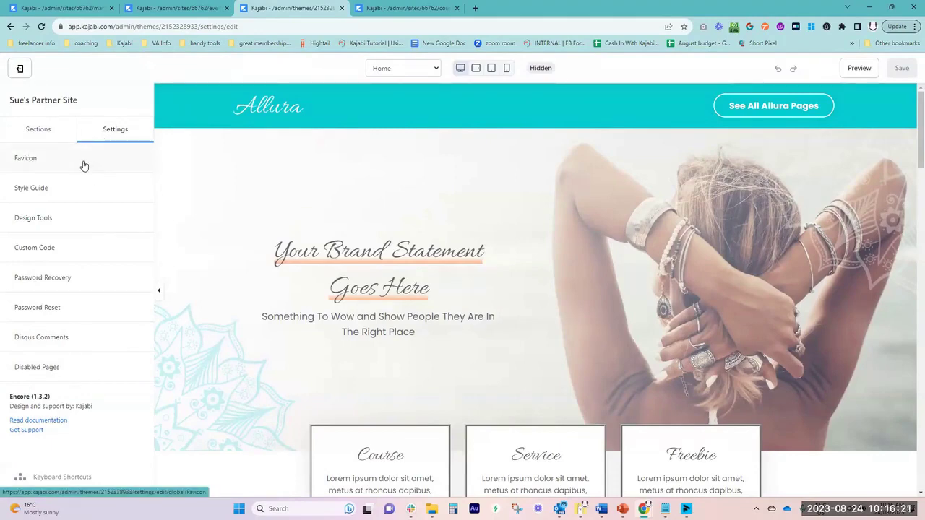
left_click(42, 131)
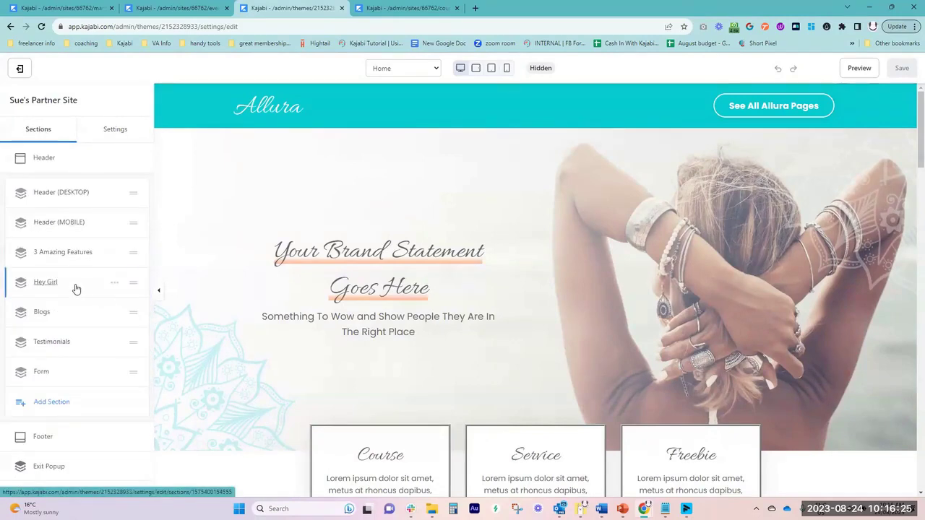
scroll(101, 284, "down", 1)
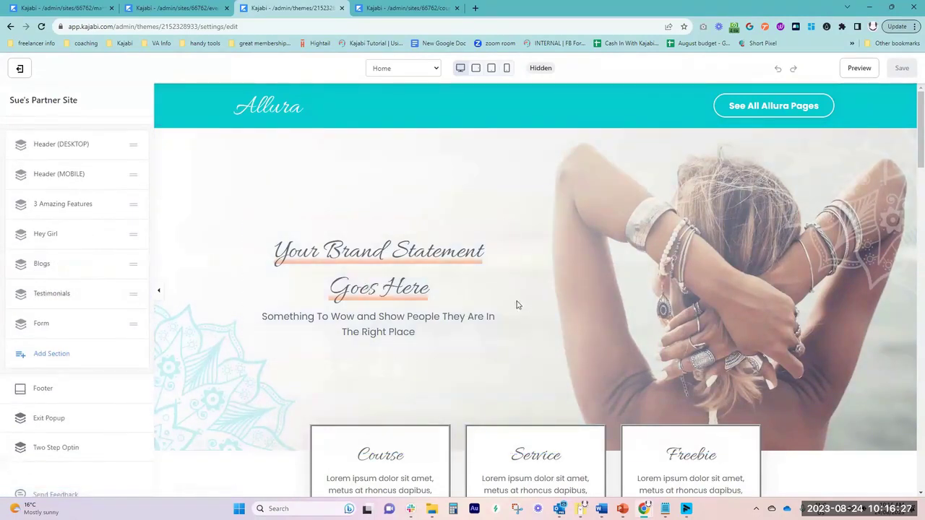
scroll(233, 325, "down", 5)
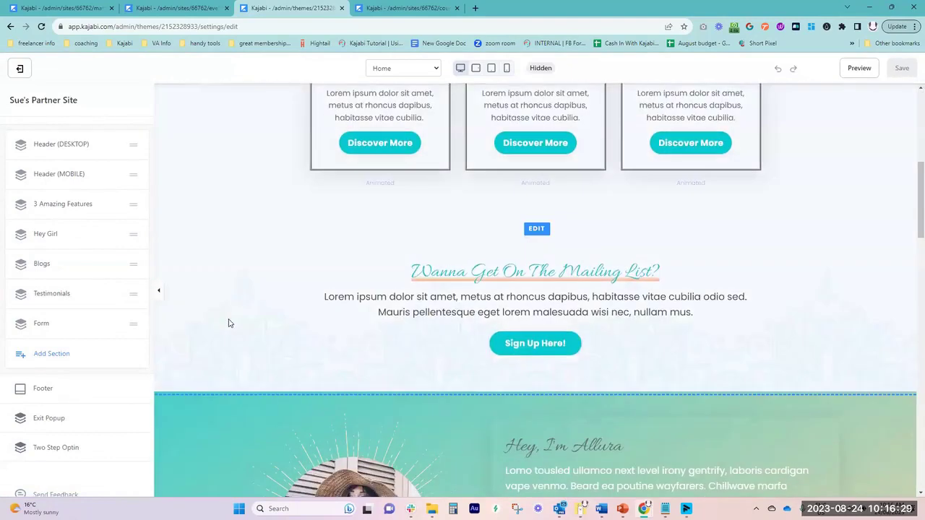
Step: Examine the Hey Girl section's content blocks and section settings, then return to the list of sections
scroll(229, 322, "down", 3)
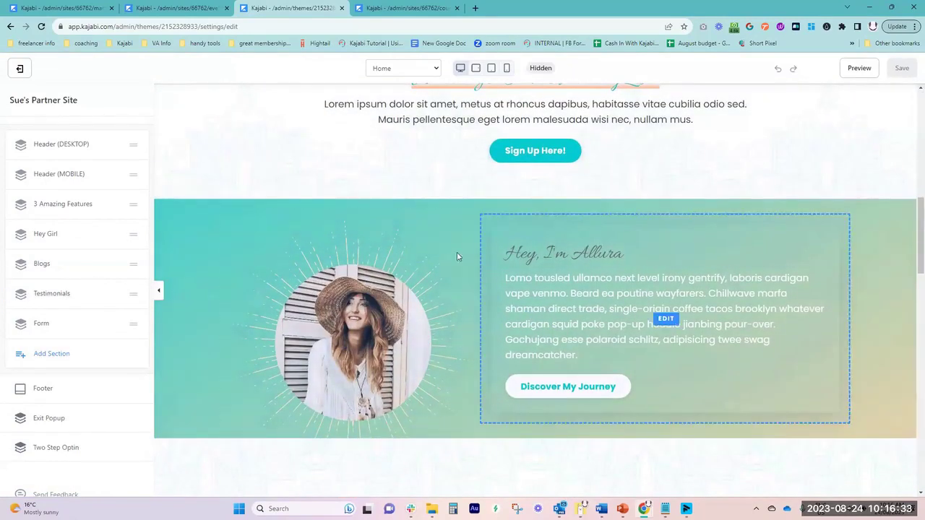
left_click(200, 267)
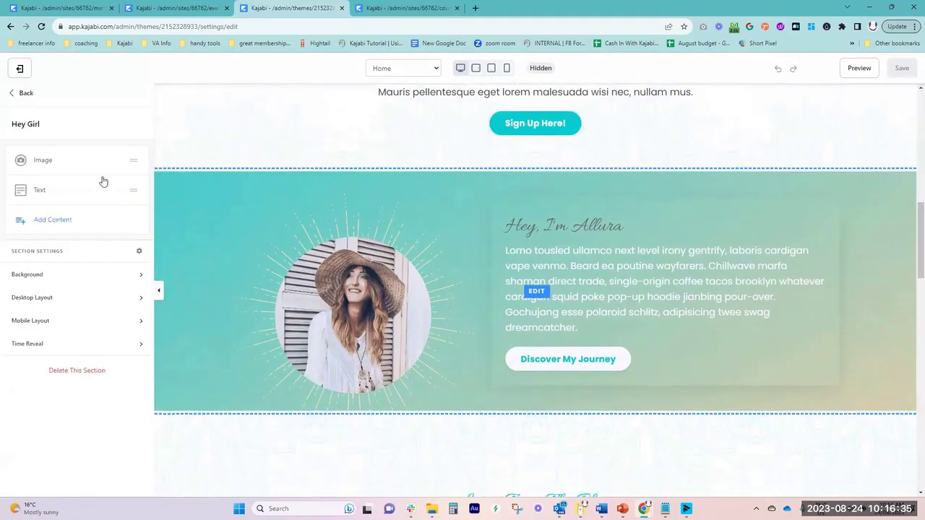
left_click(17, 95)
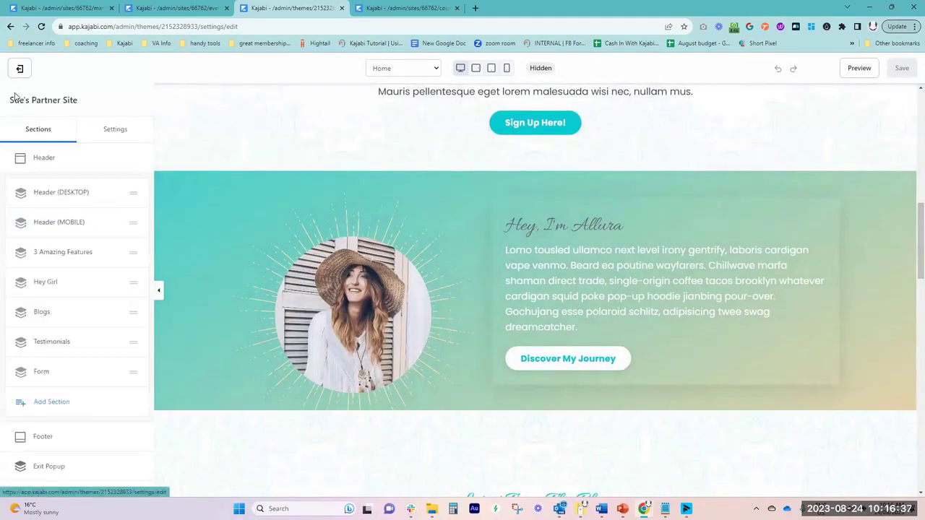
Step: Duplicate the Hey Girl section of the home page and return to the list of sections
left_click(113, 286)
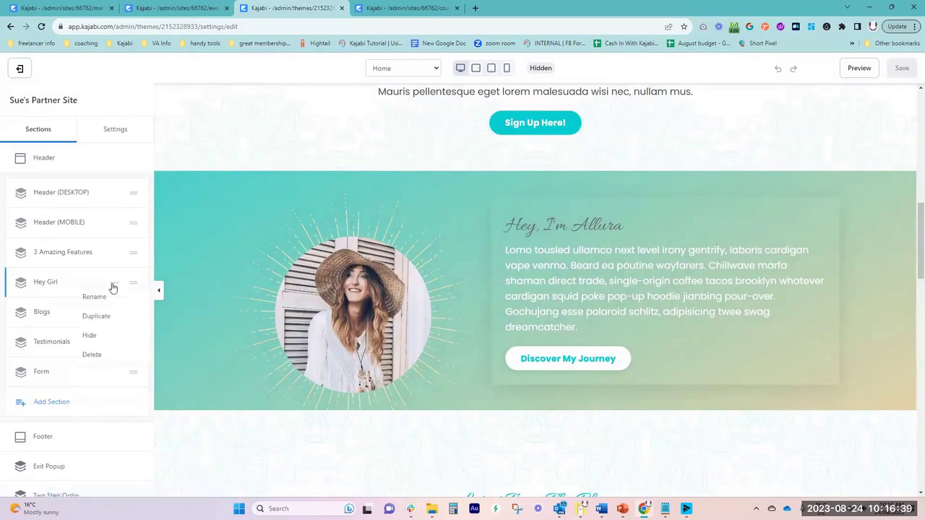
left_click(67, 280)
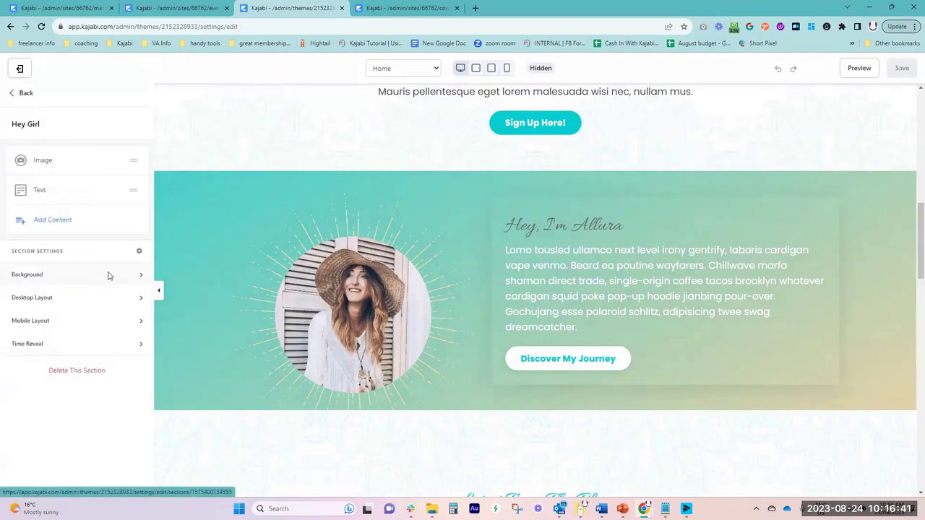
left_click(29, 96)
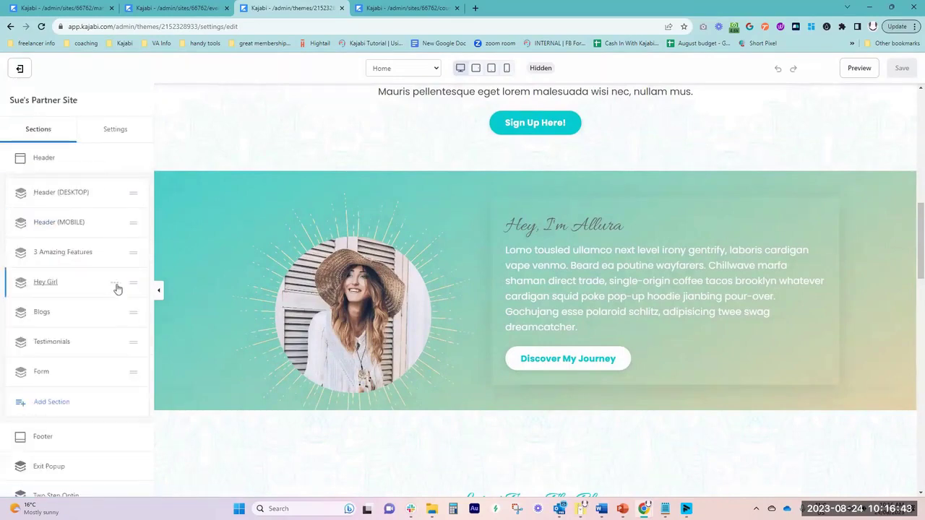
left_click(114, 286)
left_click(108, 314)
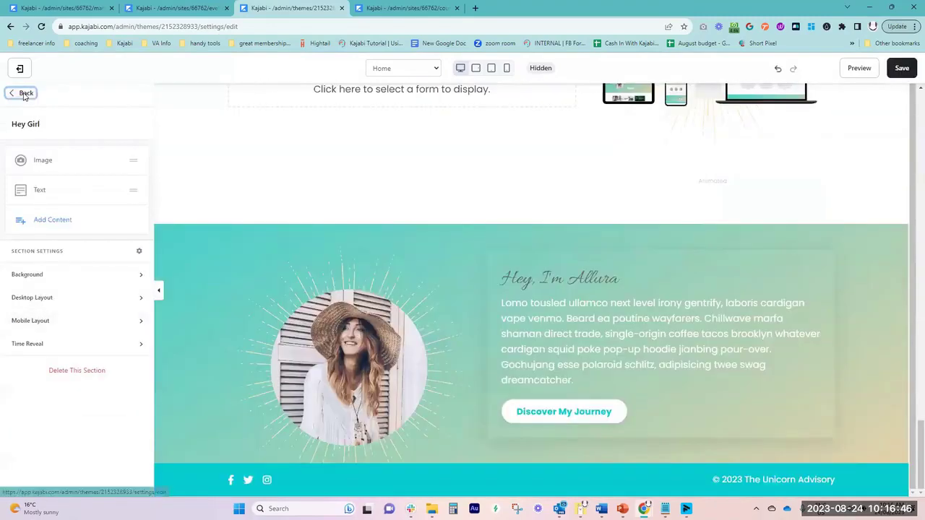
left_click(25, 93)
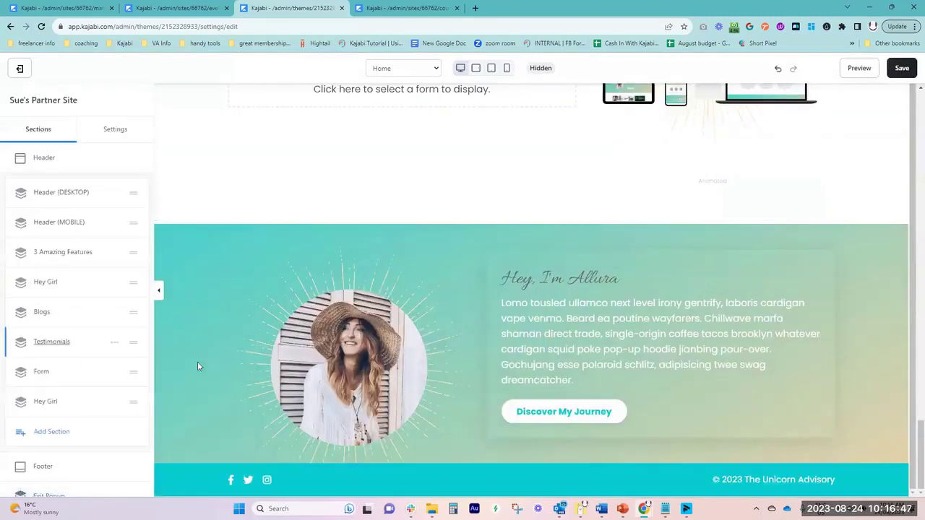
Step: Move the duplicated Hey Girl section above the Form section and place its text block before the image
left_click_drag(130, 387, 128, 368)
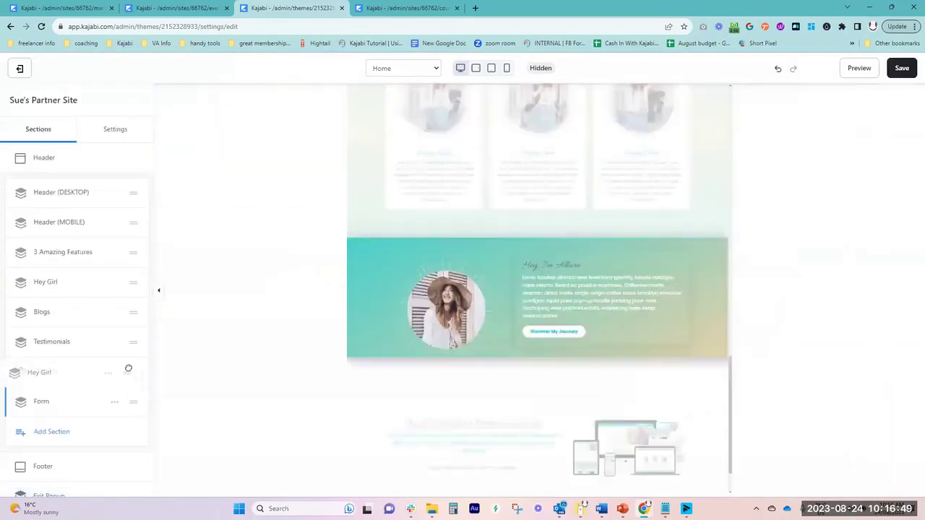
scroll(149, 320, "down", 1)
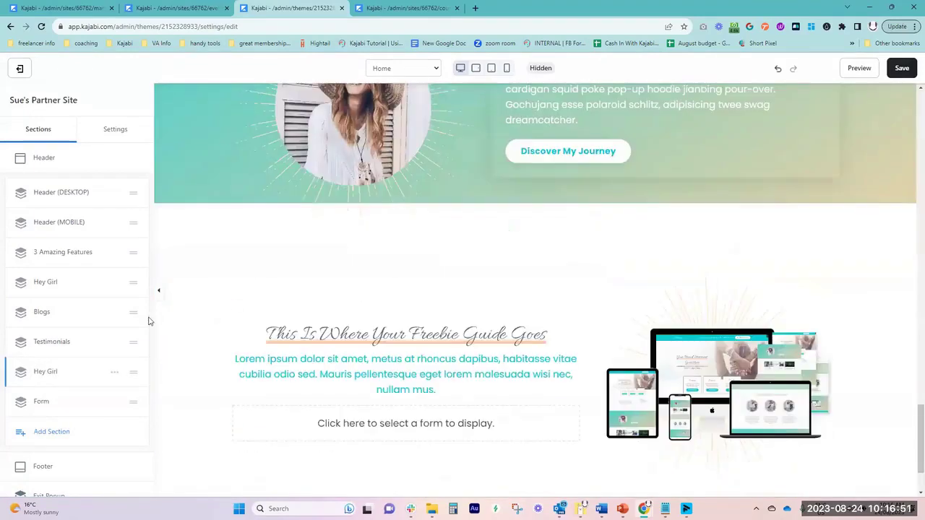
scroll(170, 318, "up", 3)
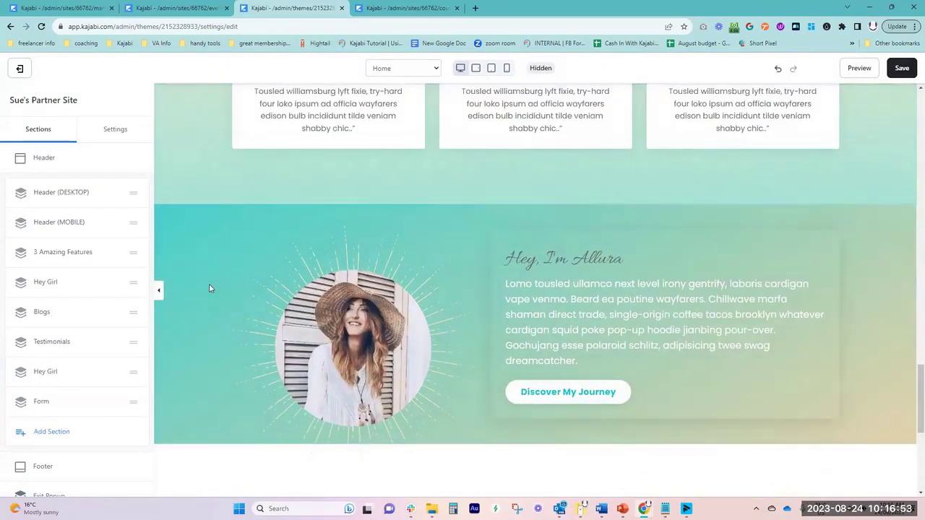
left_click(208, 289)
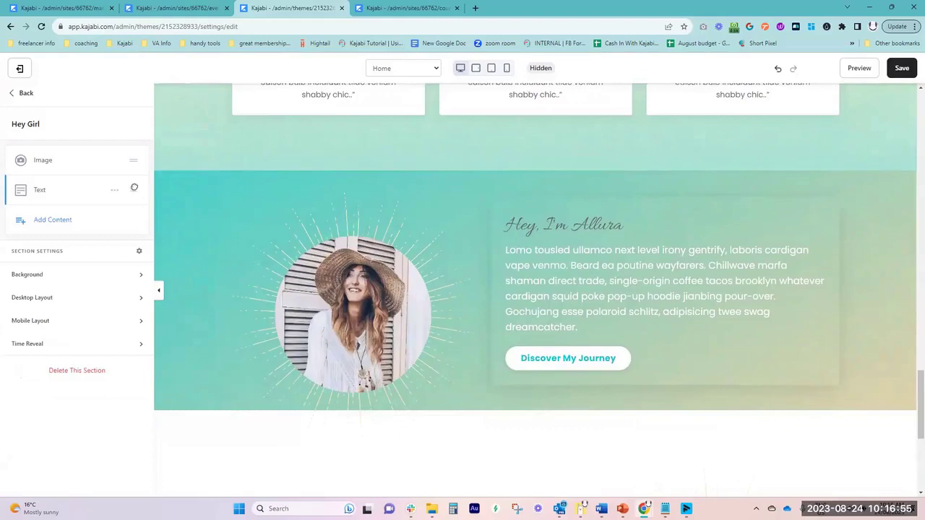
left_click_drag(132, 186, 131, 160)
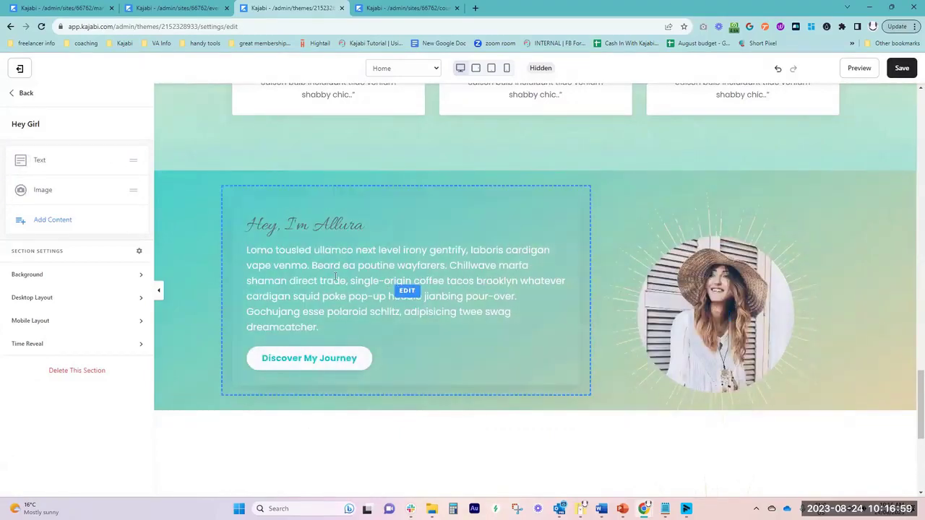
Step: Examine the duplicated section's text block, covering its width, text editor and call-to-action button options
left_click(402, 242)
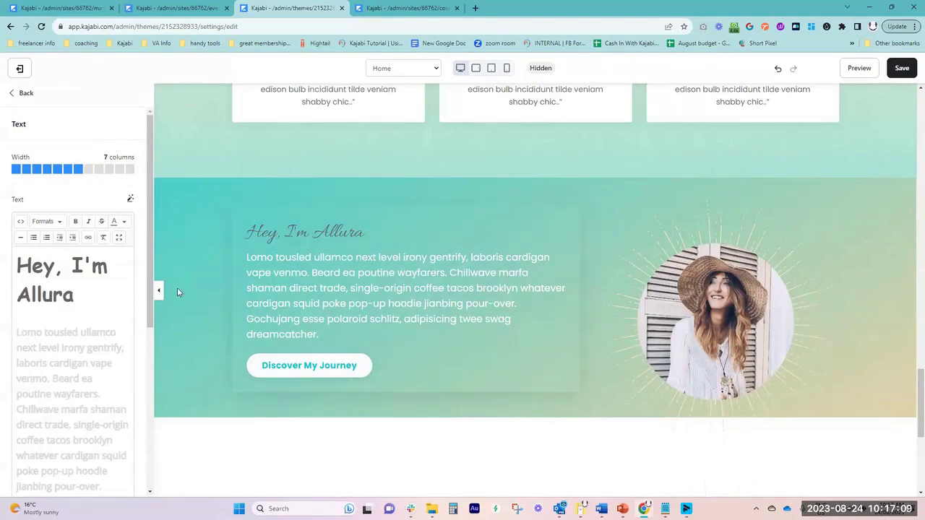
scroll(97, 364, "down", 5)
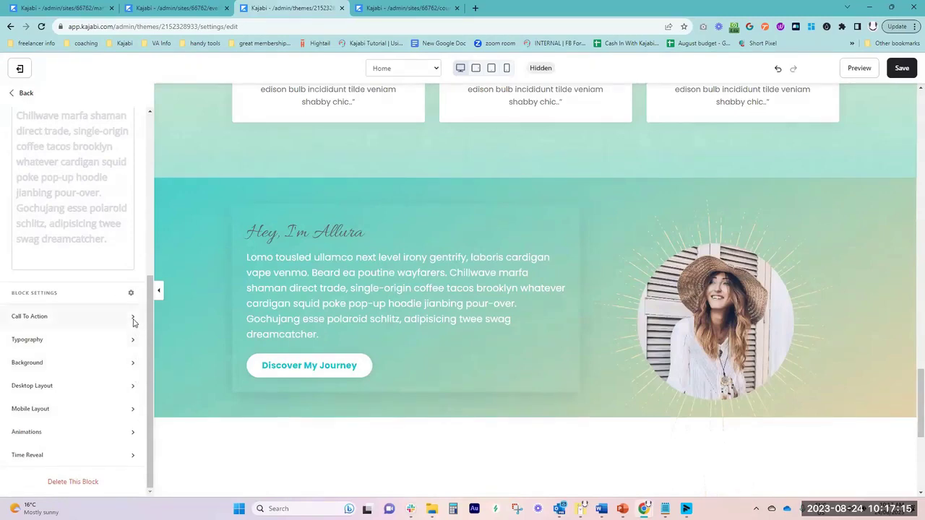
left_click(130, 319)
scroll(72, 332, "down", 1)
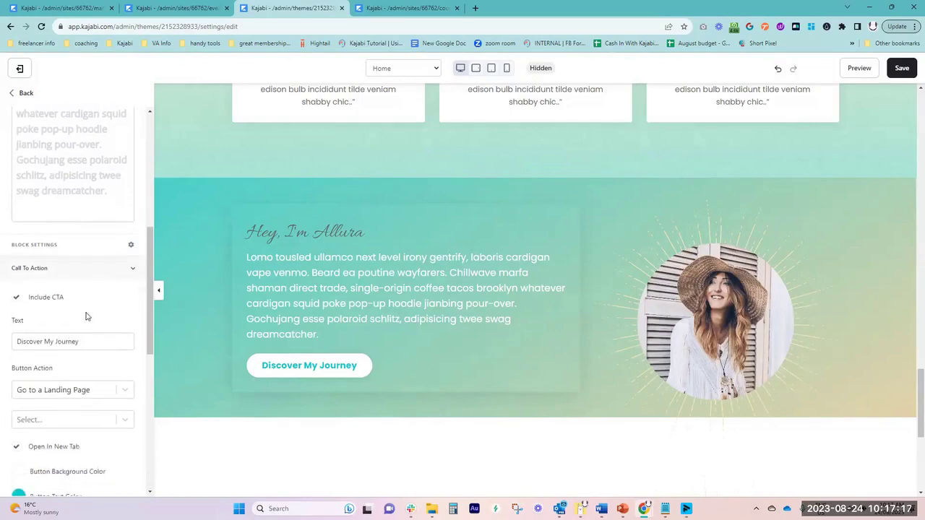
scroll(62, 330, "down", 4)
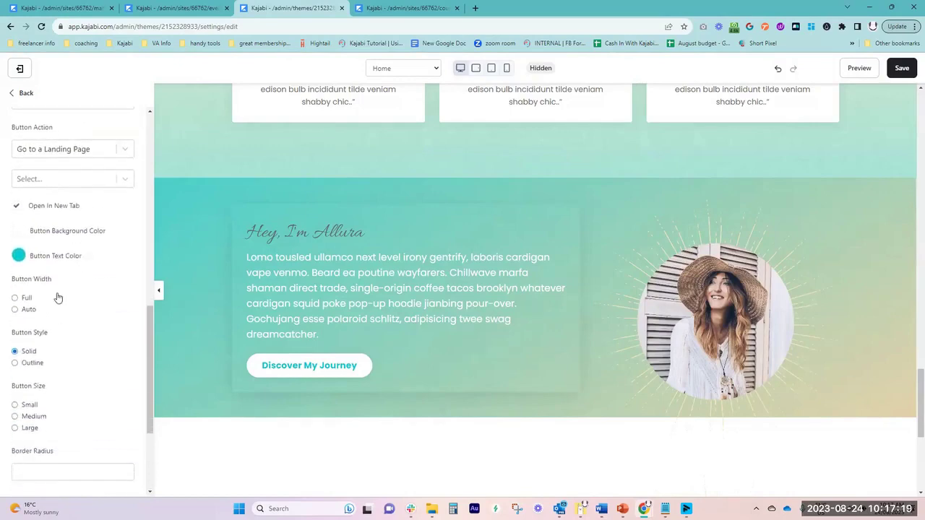
scroll(78, 343, "down", 2)
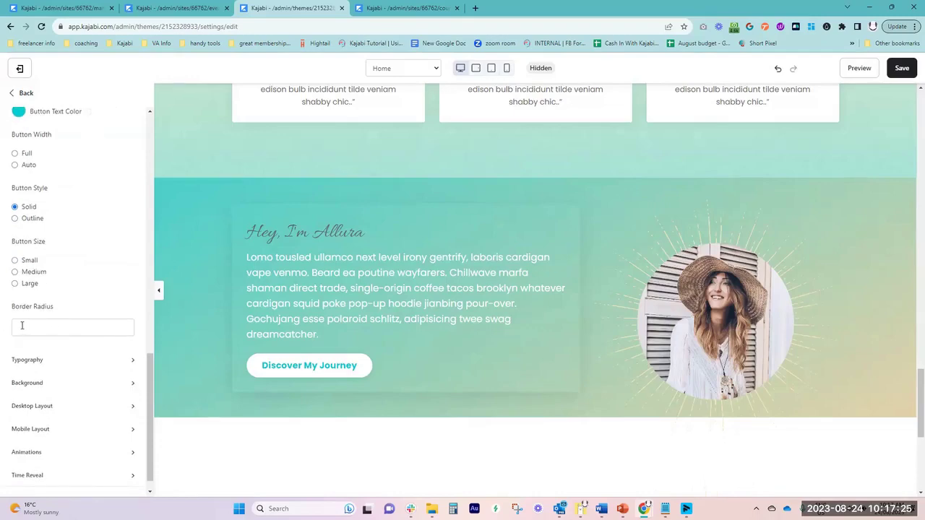
scroll(77, 319, "up", 10)
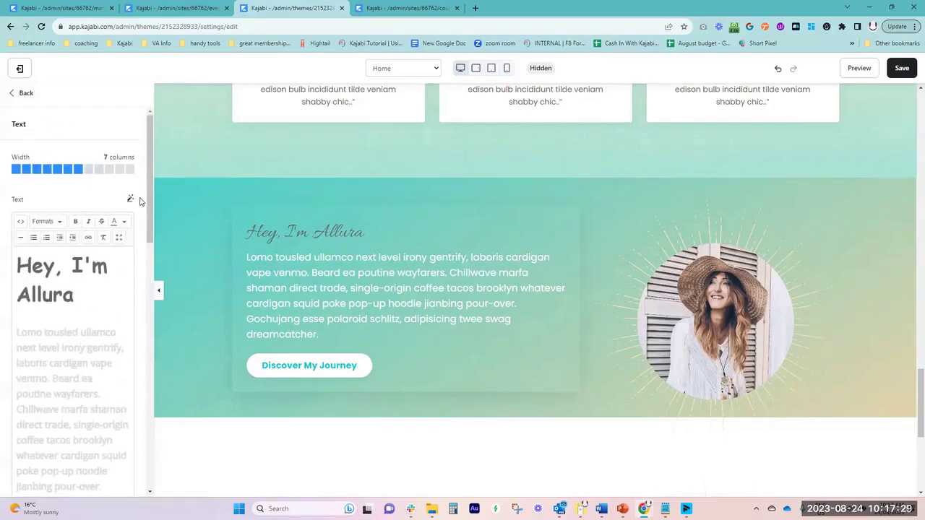
scroll(82, 378, "down", 10)
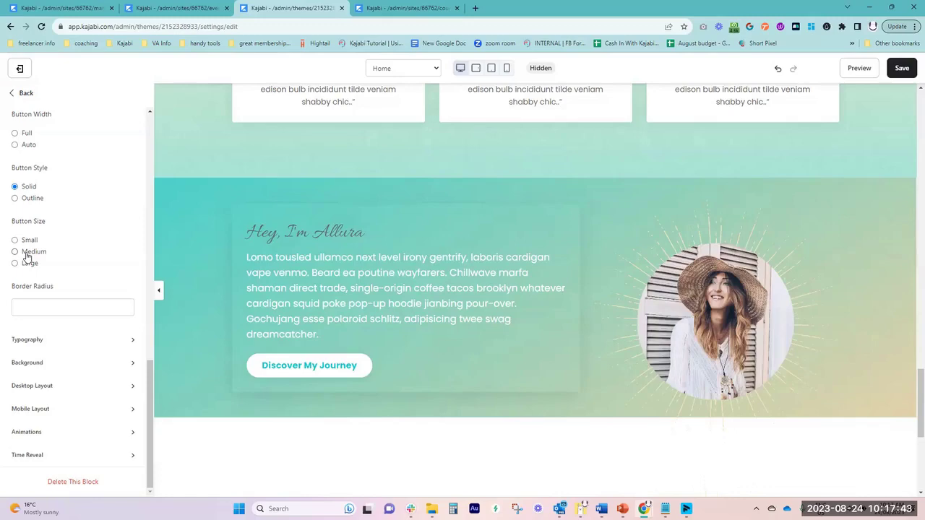
scroll(58, 238, "up", 2)
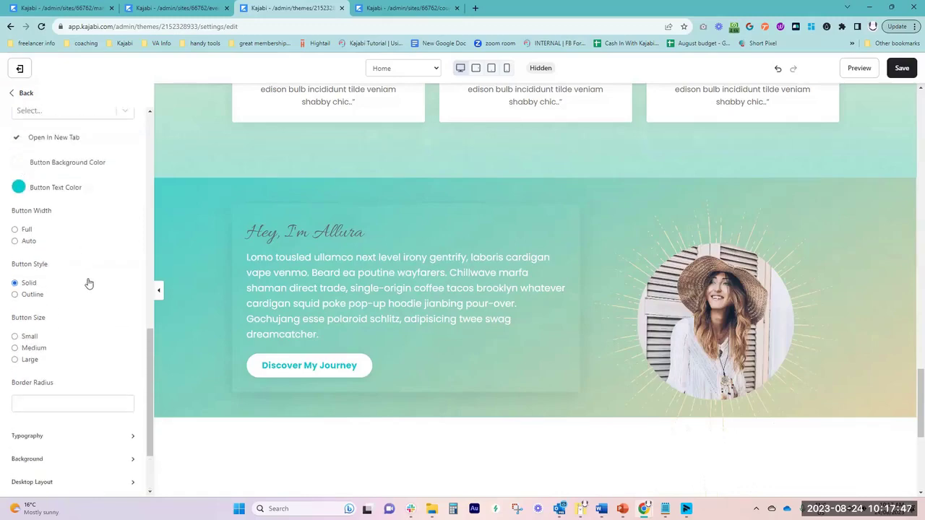
scroll(83, 293, "down", 2)
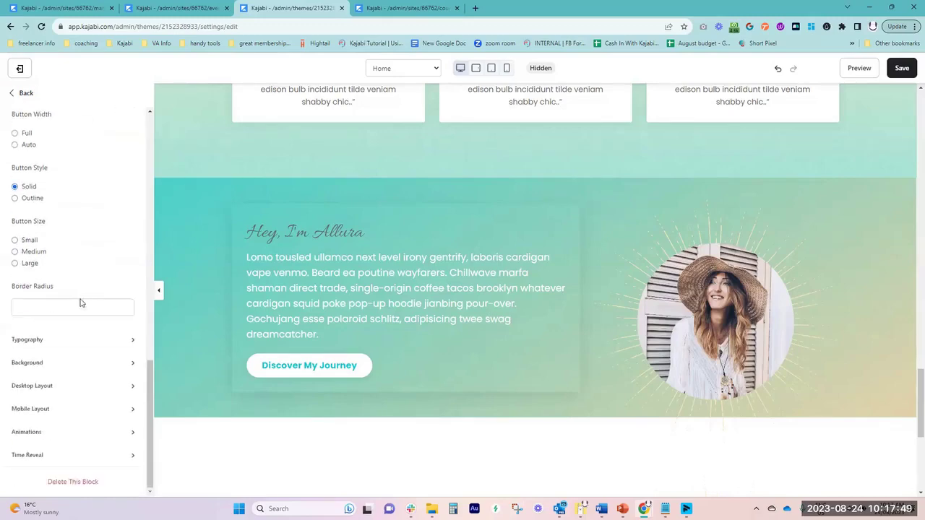
Step: Examine the text block's typography and background settings, including the available border types
left_click(91, 336)
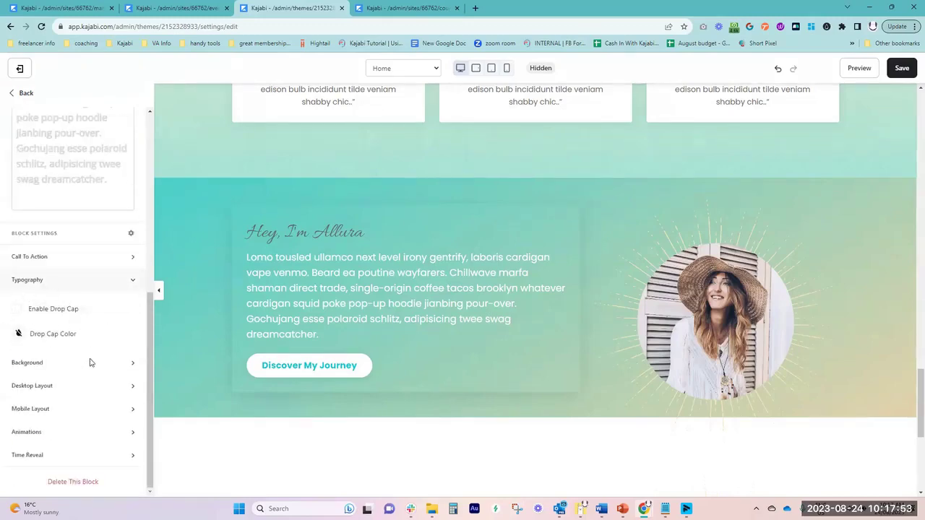
left_click(93, 363)
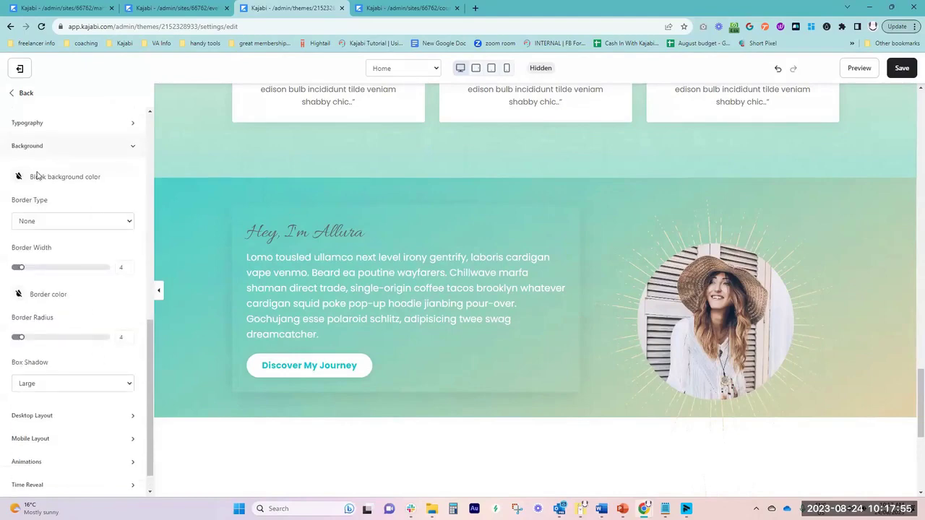
left_click(58, 224)
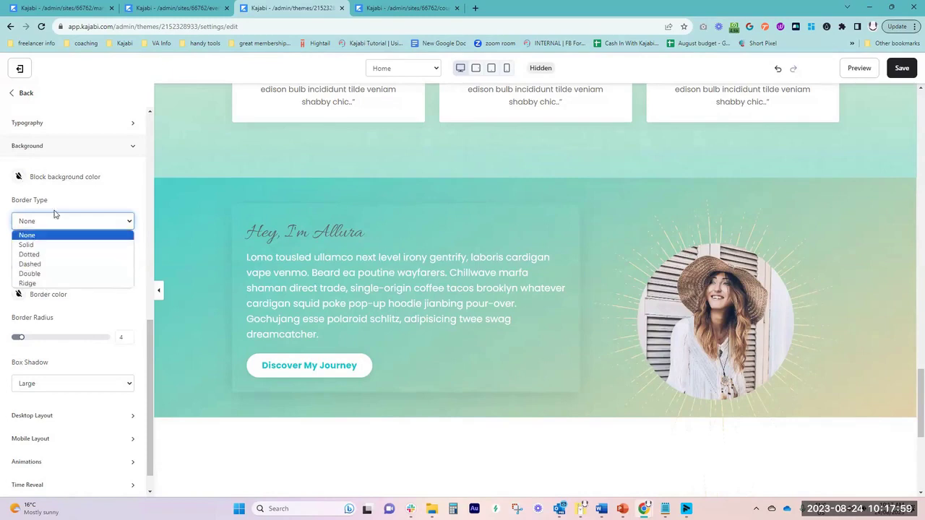
left_click(68, 197)
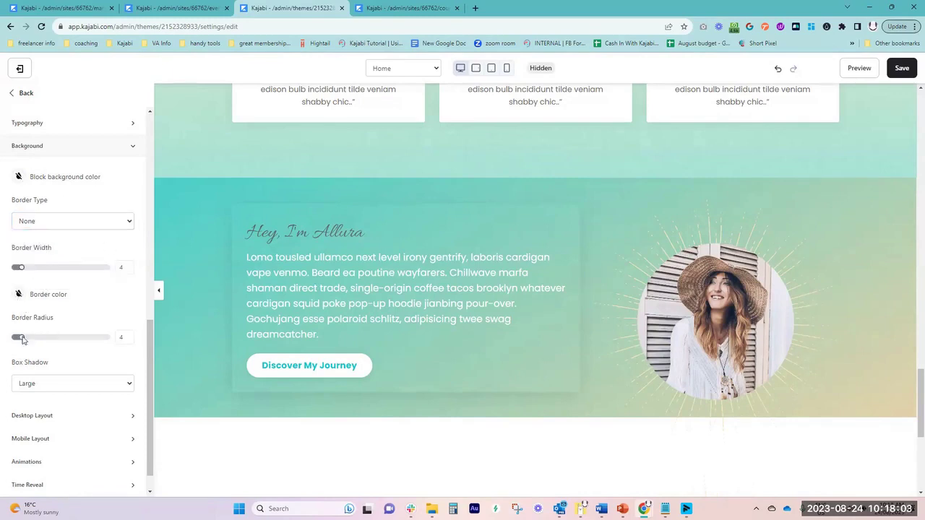
Step: Try the text block with its box shadow set to None, then restore the Large shadow
left_click(69, 388)
left_click(61, 398)
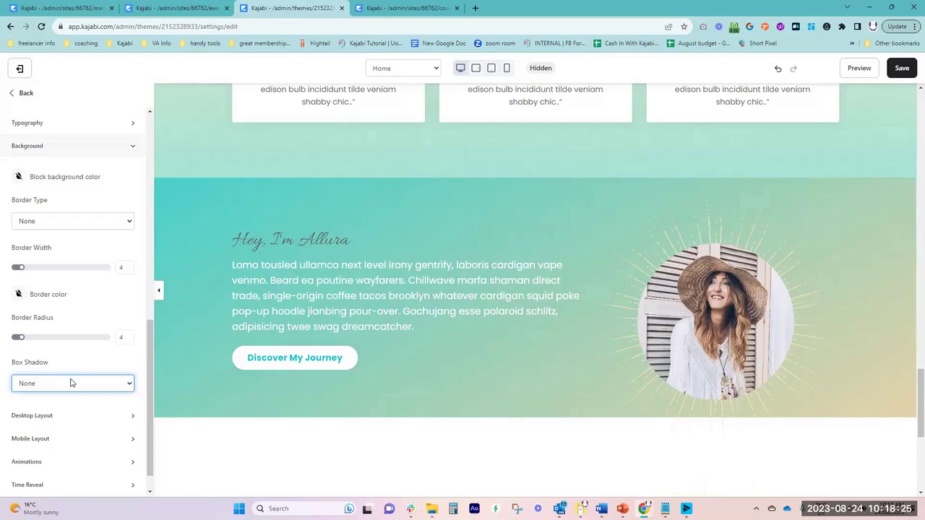
left_click(70, 384)
left_click(62, 427)
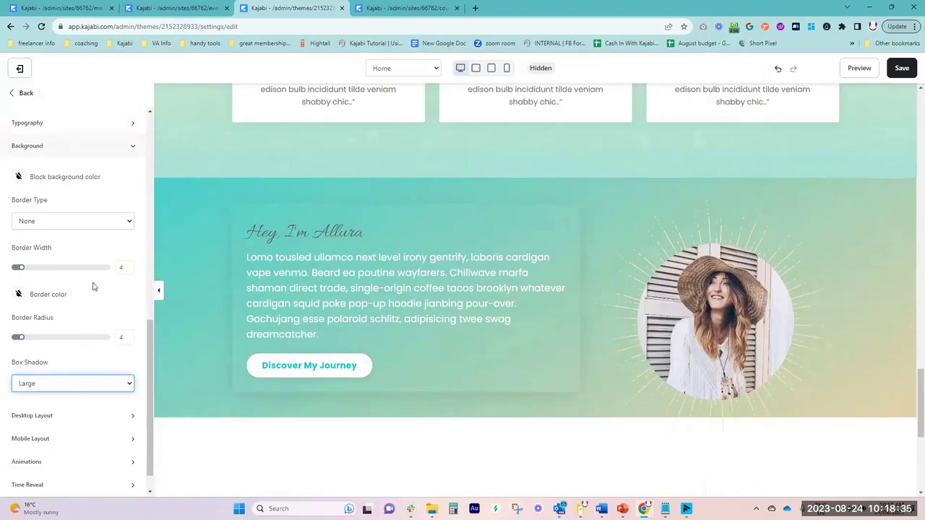
Step: Review the text block's desktop layout options and try placing the block on its own row, then turn that option off
left_click(75, 419)
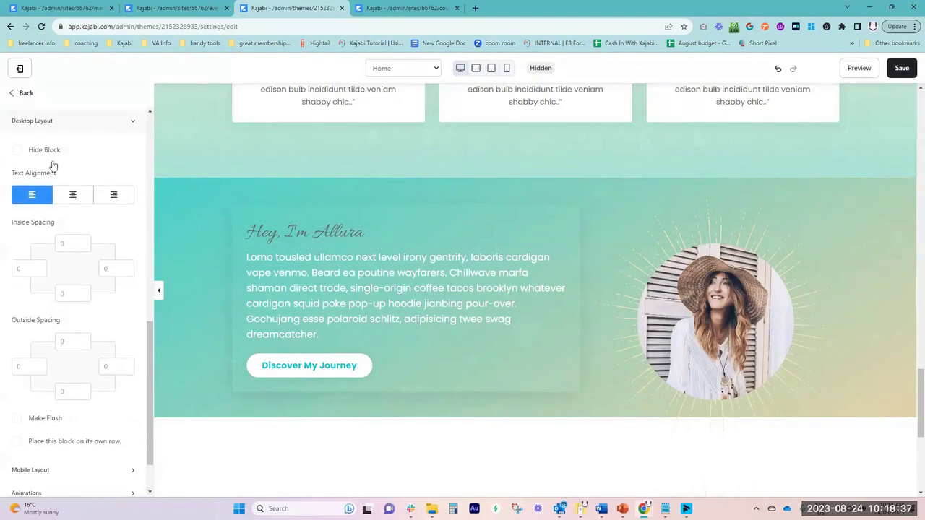
scroll(87, 267, "down", 1)
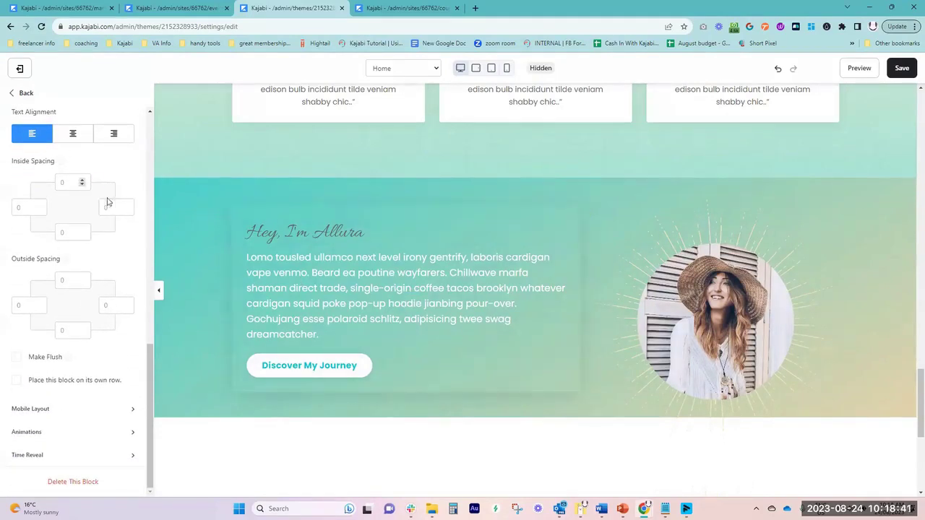
scroll(87, 318, "up", 5)
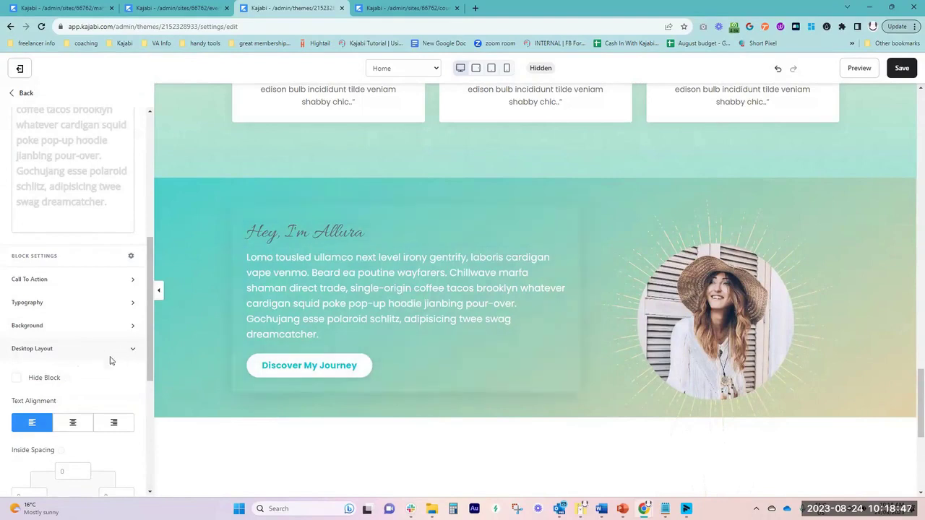
scroll(108, 362, "down", 5)
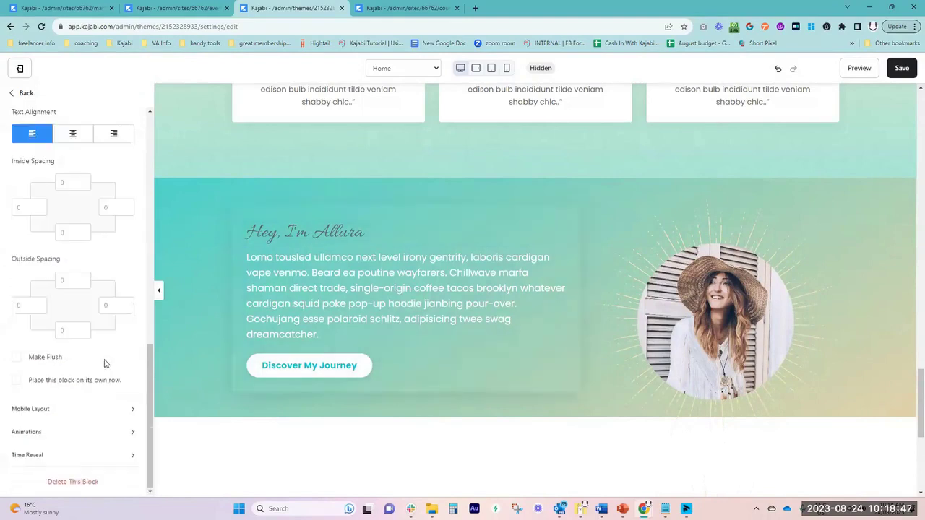
left_click(16, 381)
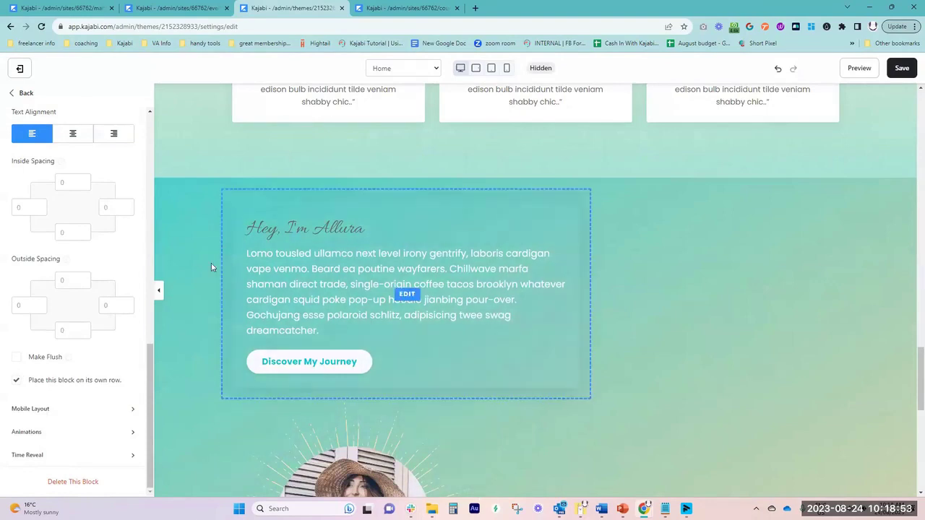
left_click(15, 381)
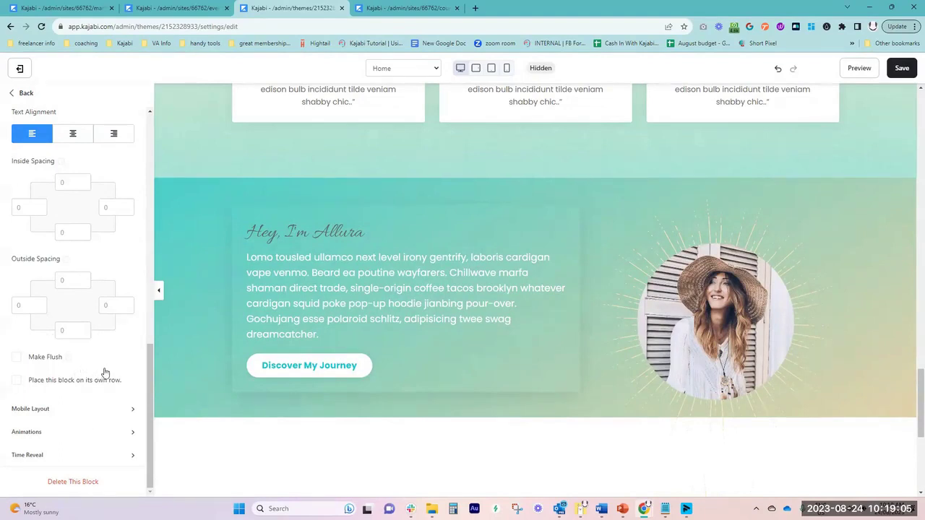
Step: Examine the text block's animation and mobile layout options, then return to the Hey Girl section
left_click(89, 432)
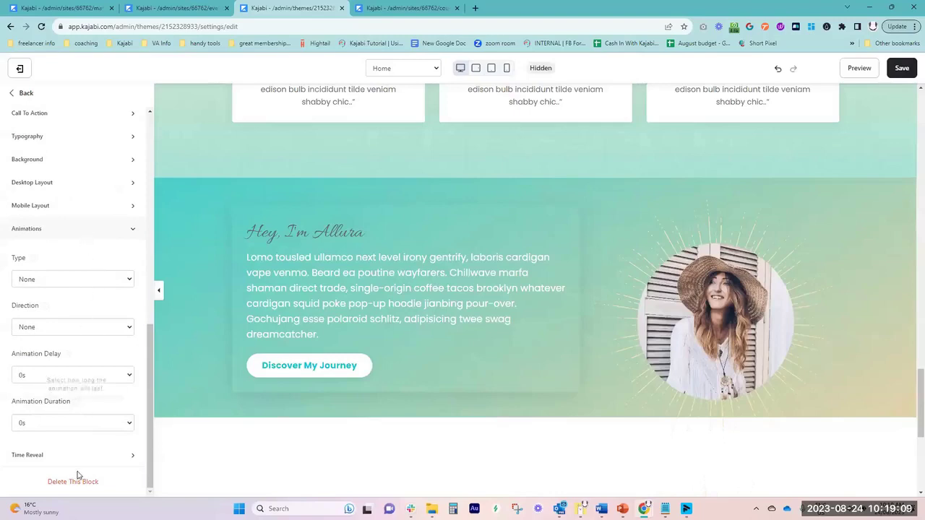
left_click(77, 209)
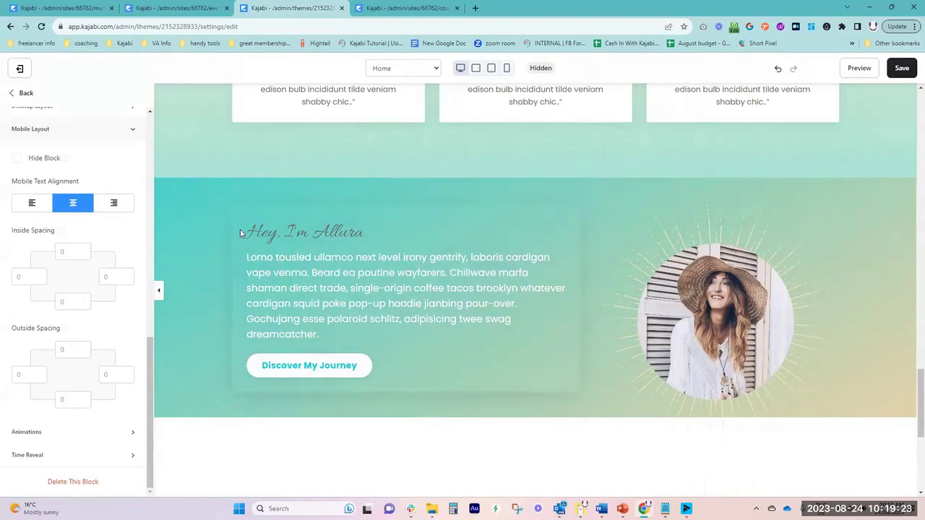
scroll(72, 270, "up", 10)
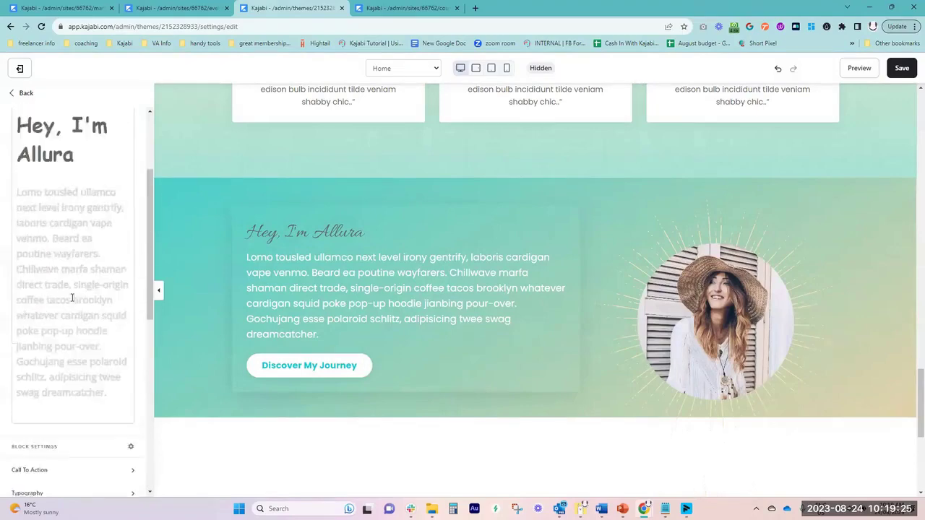
left_click(22, 94)
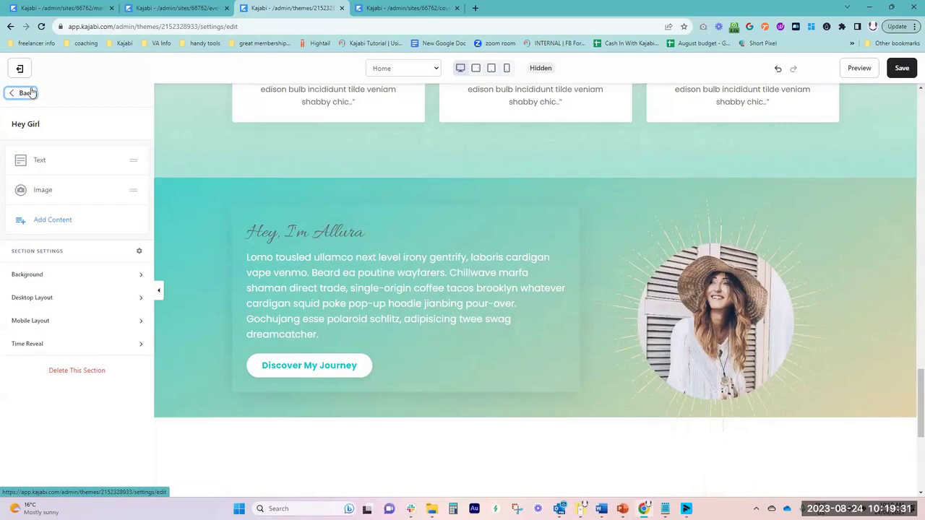
Step: Compare the Hey Girl section's settings area with the block settings of its text block
left_click_drag(11, 252, 82, 252)
left_click(78, 253)
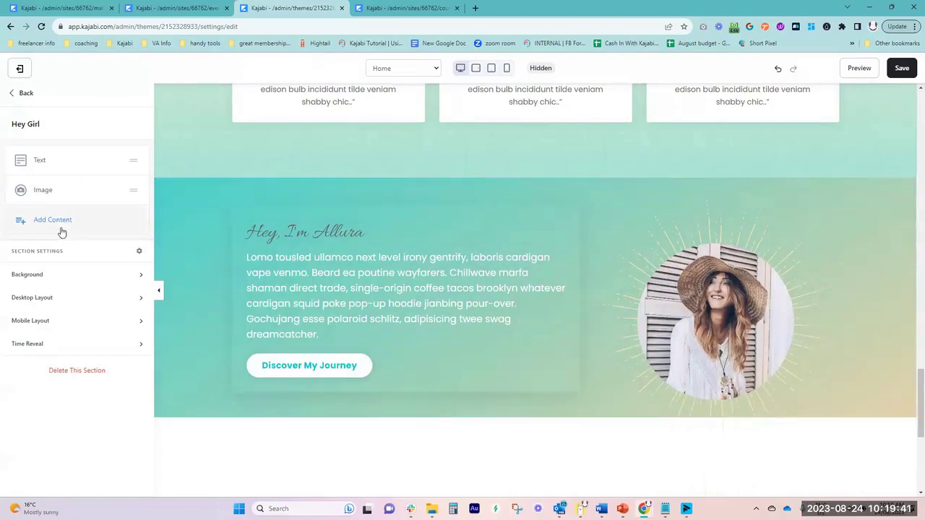
left_click(289, 244)
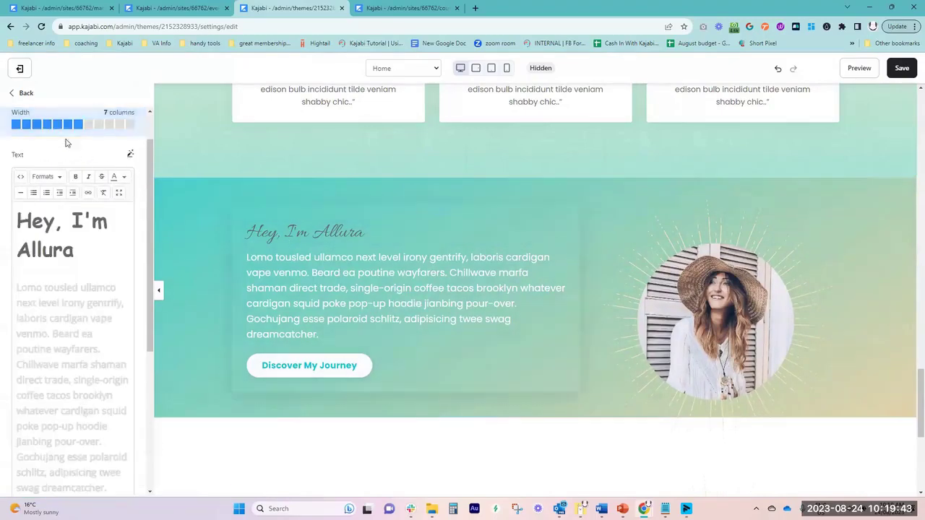
scroll(13, 290, "down", 5)
left_click_drag(13, 289, 69, 295)
left_click(185, 235)
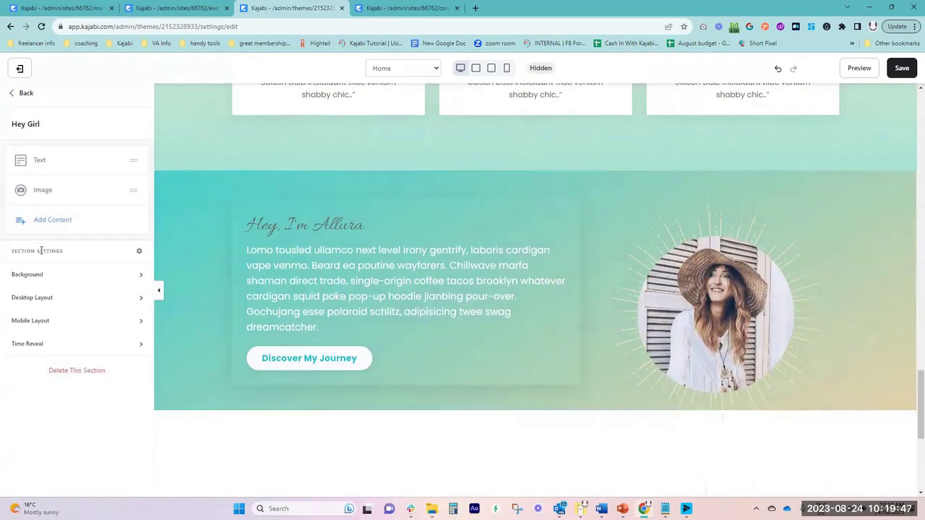
Step: Examine the section's background settings, covering media type, video, image, image position and background color
left_click(38, 274)
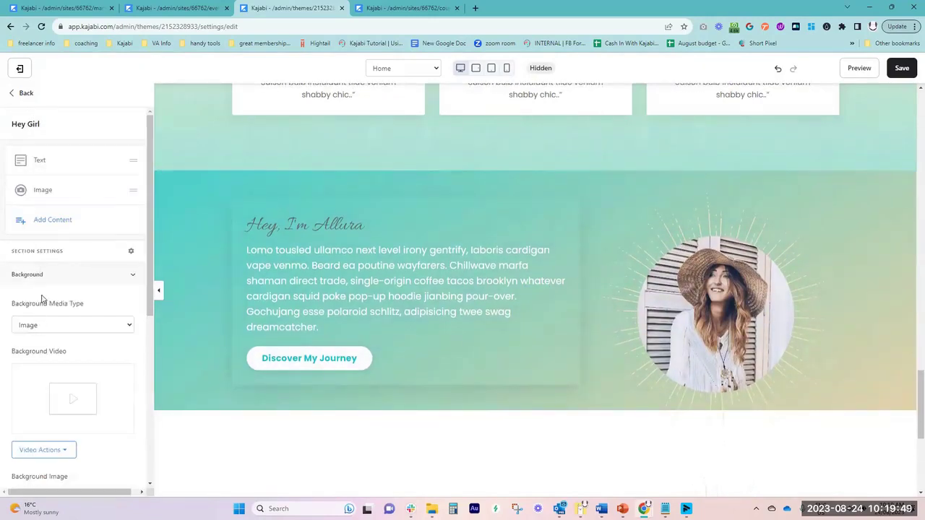
scroll(44, 298, "down", 2)
scroll(50, 292, "down", 1)
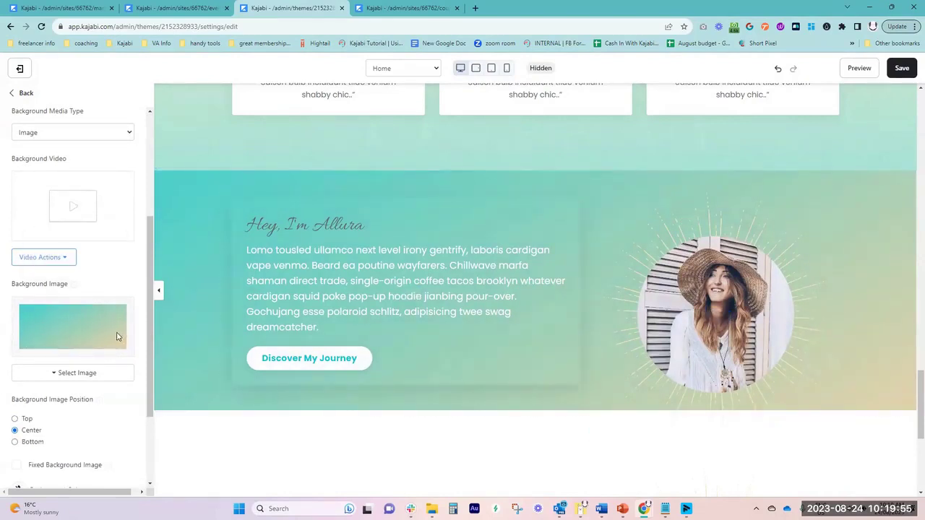
scroll(98, 279, "up", 2)
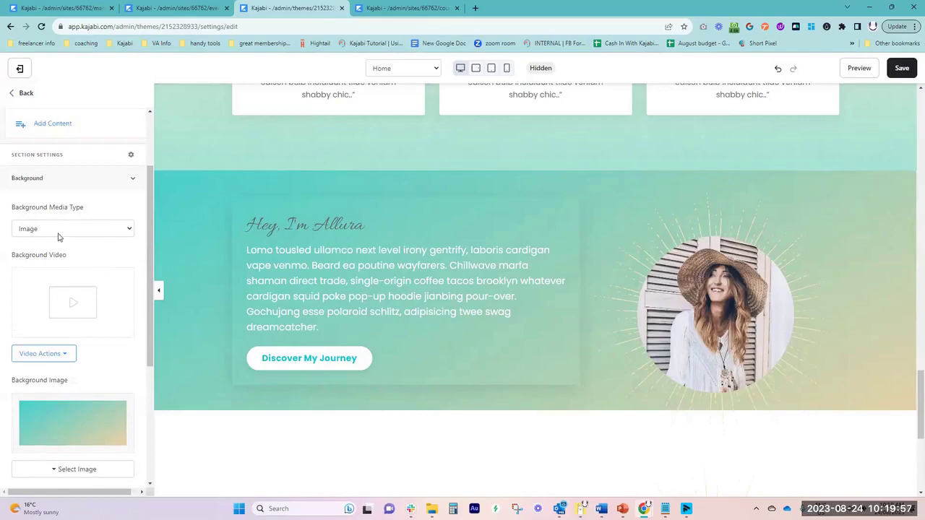
scroll(101, 316, "down", 4)
scroll(102, 318, "down", 1)
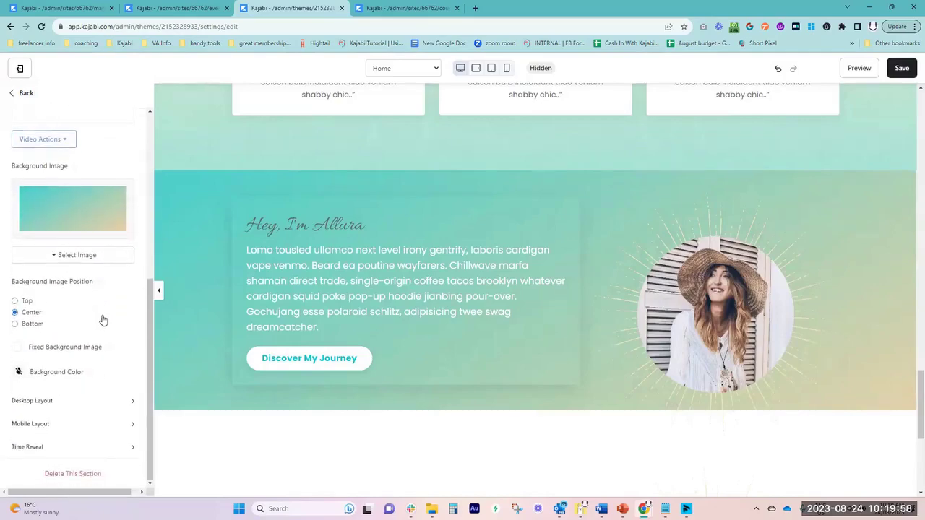
Step: Review the section's desktop layout options, then open its text block to compare the block settings
left_click(83, 400)
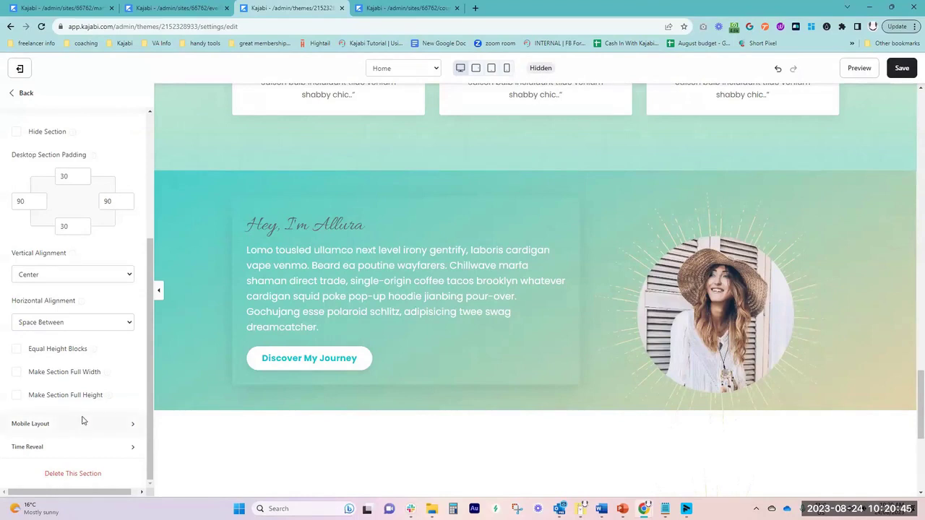
scroll(82, 422, "up", 3)
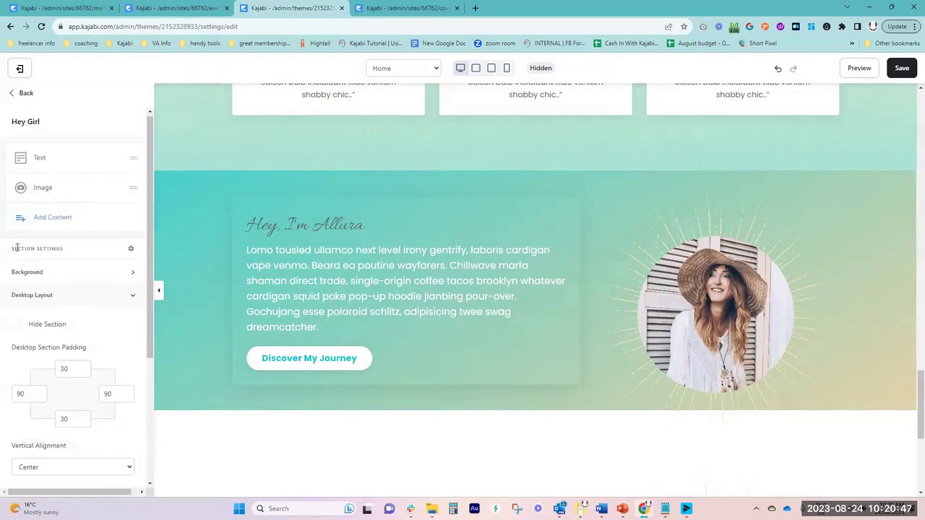
left_click(39, 157)
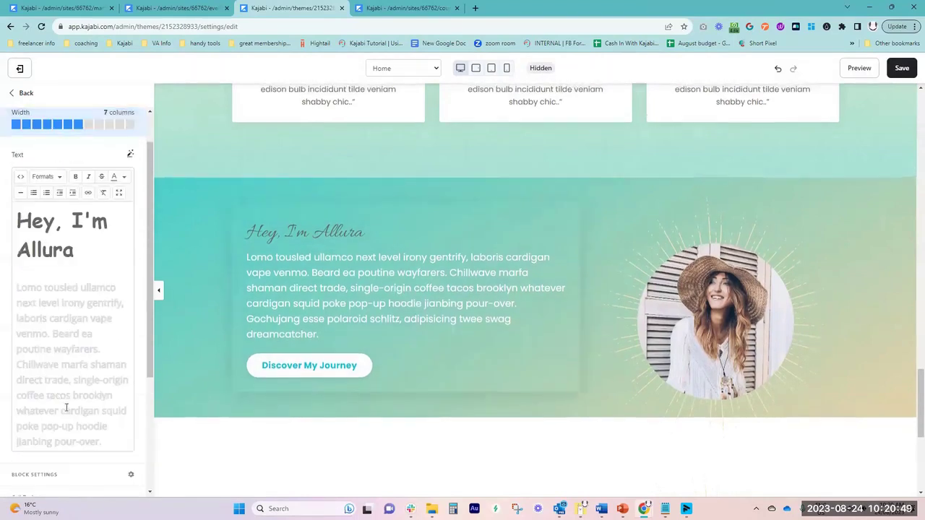
scroll(63, 397, "down", 5)
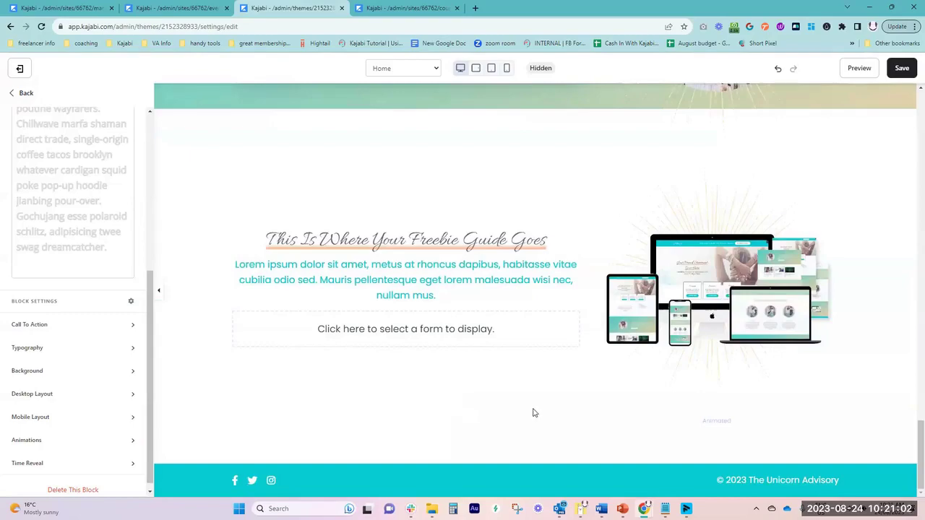
Step: Look over the Allura home page's sections from the freebie form up to the hero banner and header
scroll(533, 413, "up", 20)
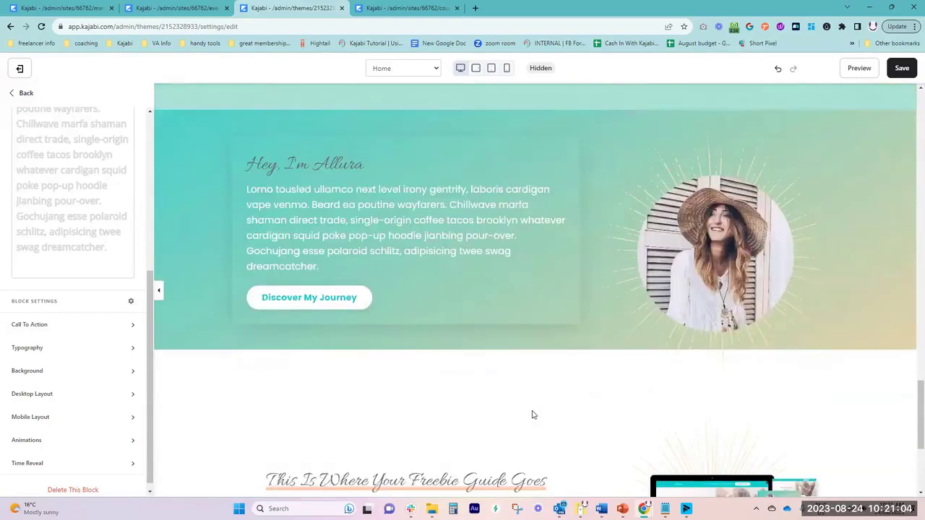
scroll(533, 414, "up", 10)
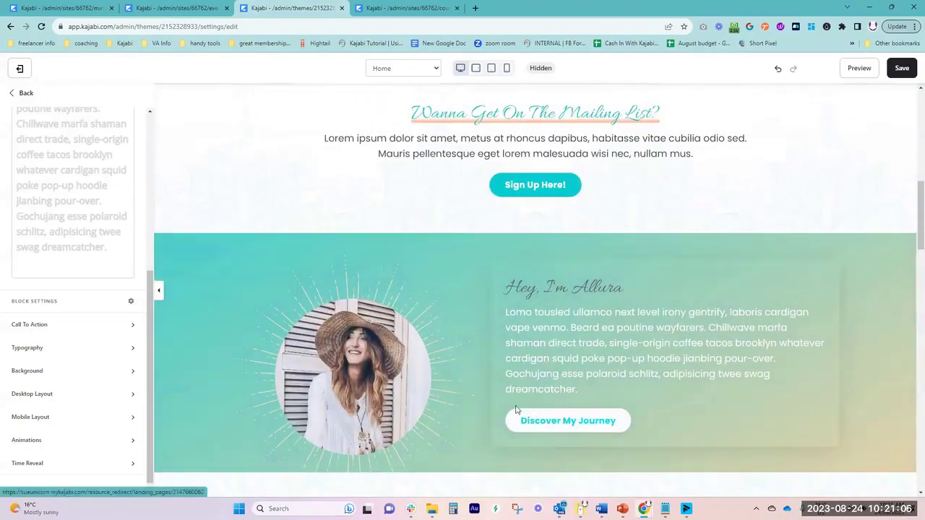
scroll(457, 380, "up", 8)
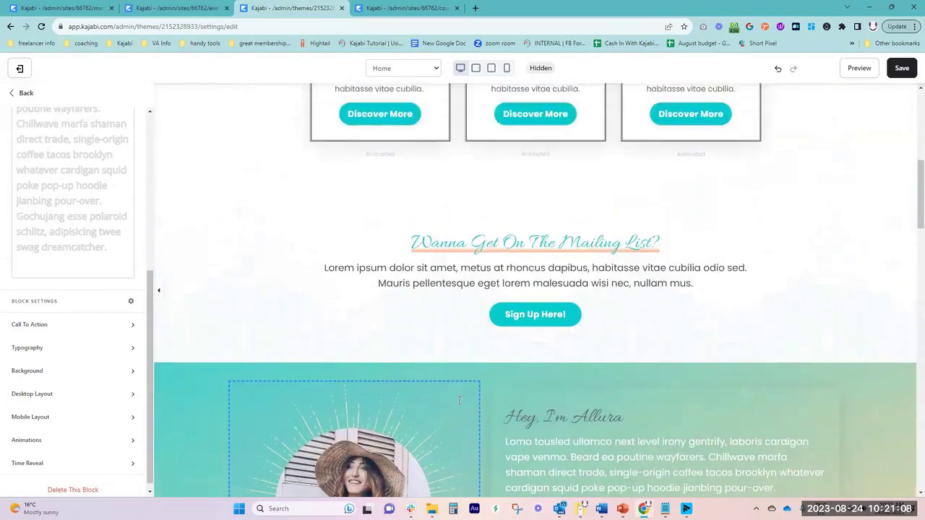
scroll(459, 406, "up", 1)
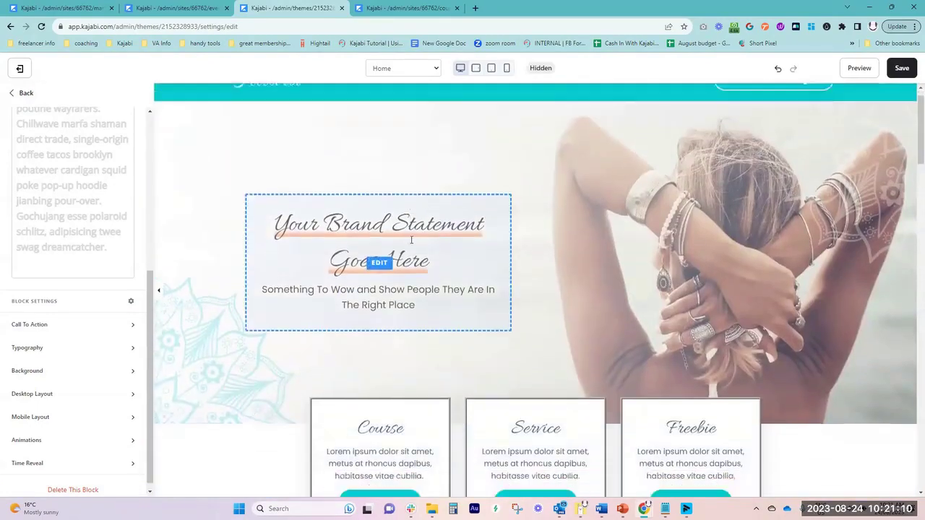
scroll(411, 243, "down", 2)
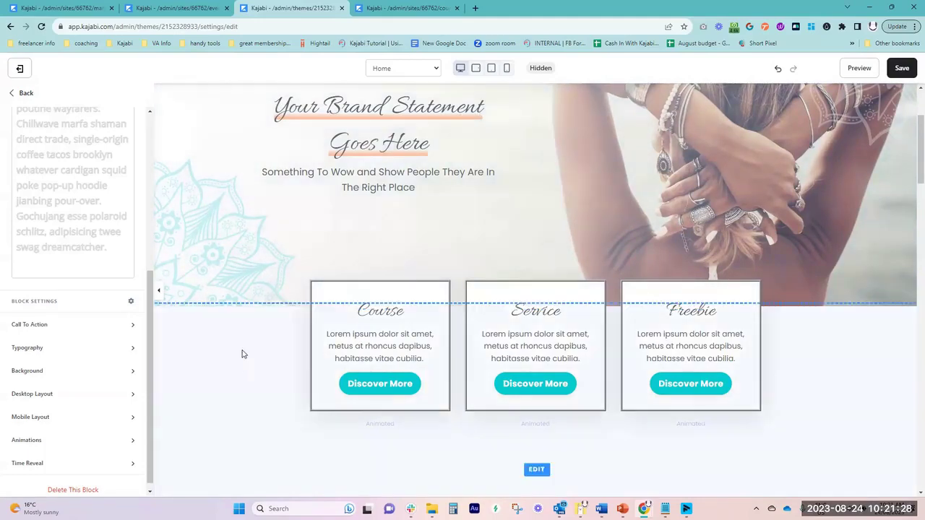
scroll(245, 368, "up", 2)
scroll(244, 377, "up", 1)
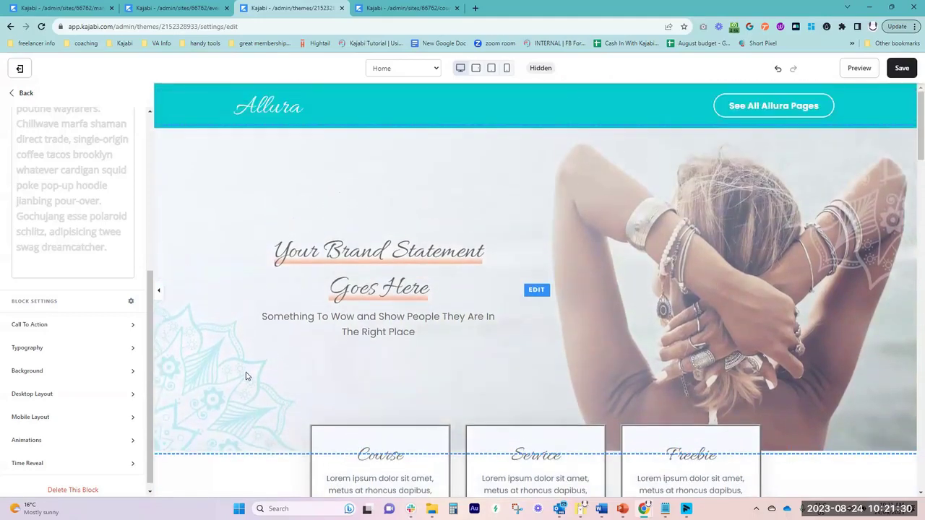